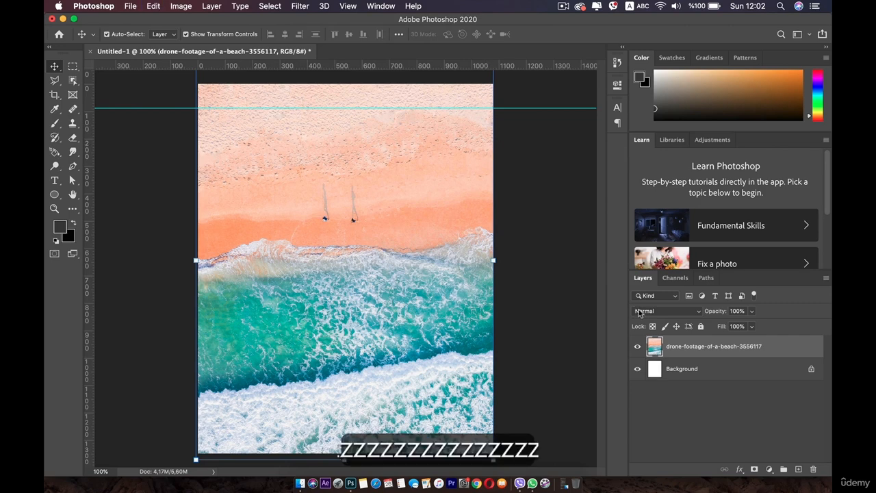
# Step: Apply a Gaussian Blur with a radius of about 6 pixels directly to the beach photo layer
pyautogui.click(300, 6)
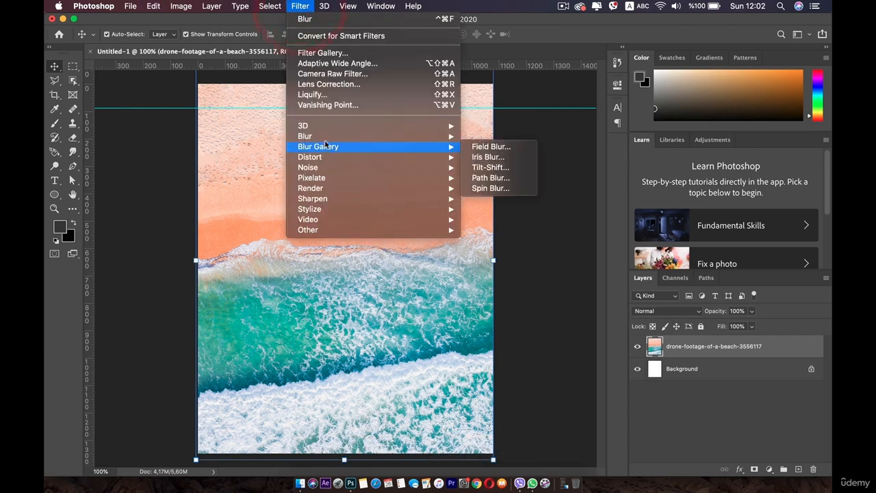
pyautogui.moveTo(347, 140)
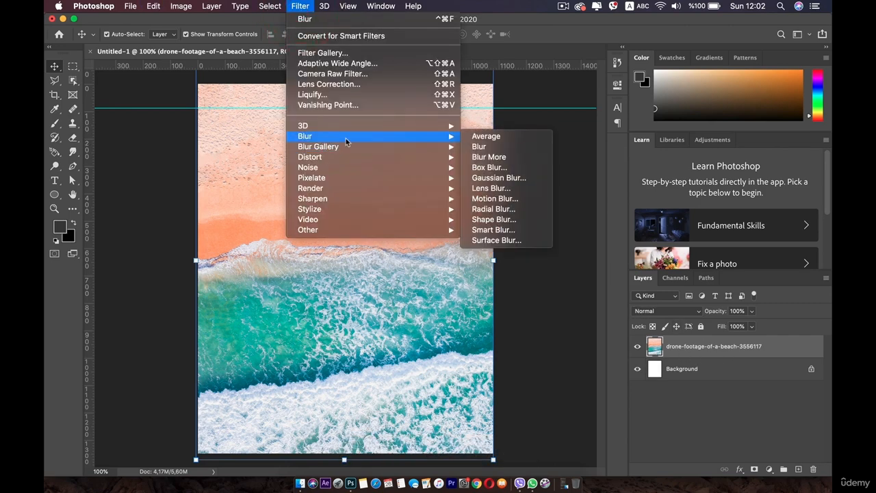
pyautogui.click(502, 179)
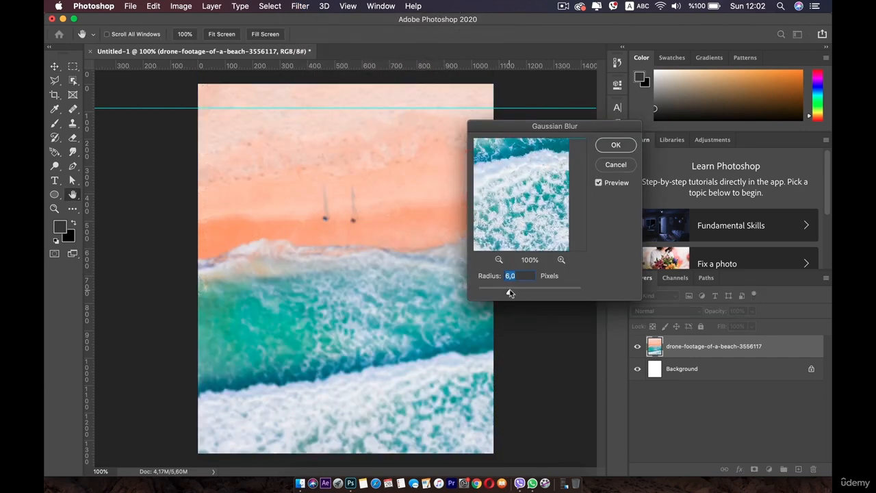
pyautogui.moveTo(498, 291); pyautogui.dragTo(509, 292)
pyautogui.click(616, 145)
pyautogui.press('v')
# Step: Undo the Gaussian Blur on the beach photo layer
pyautogui.click(695, 370)
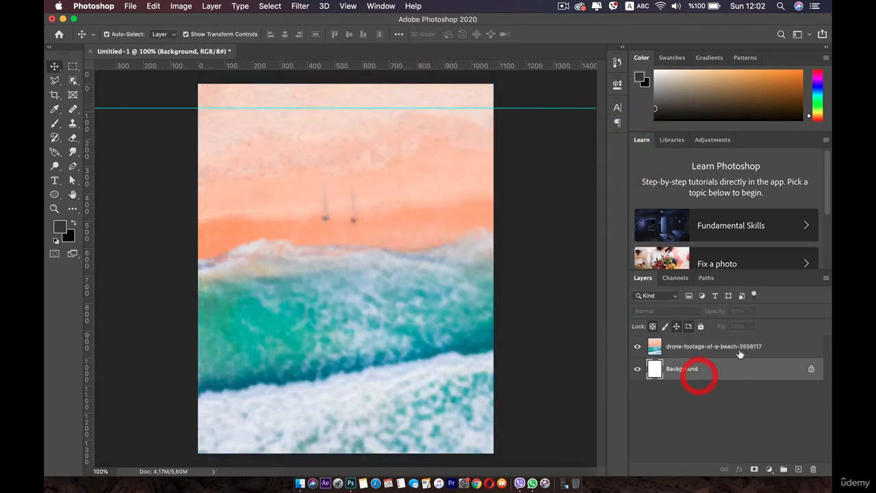
pyautogui.click(705, 346)
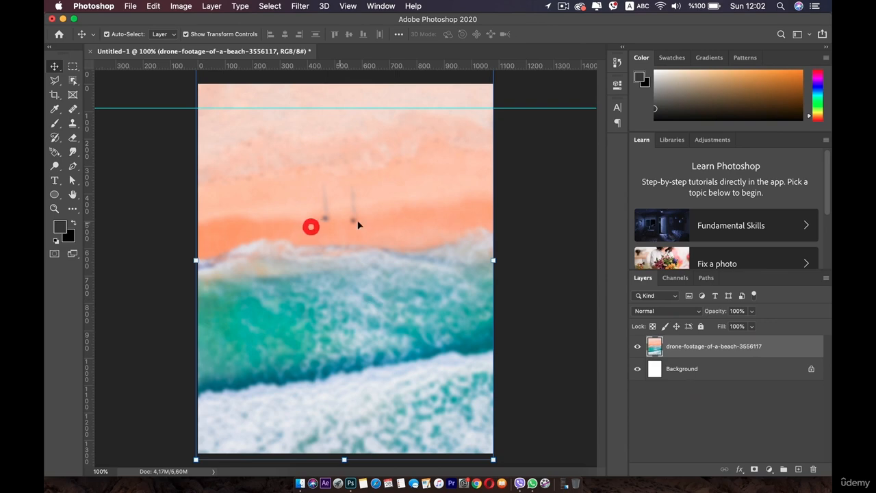
pyautogui.press('super+z')
pyautogui.press('super+z')
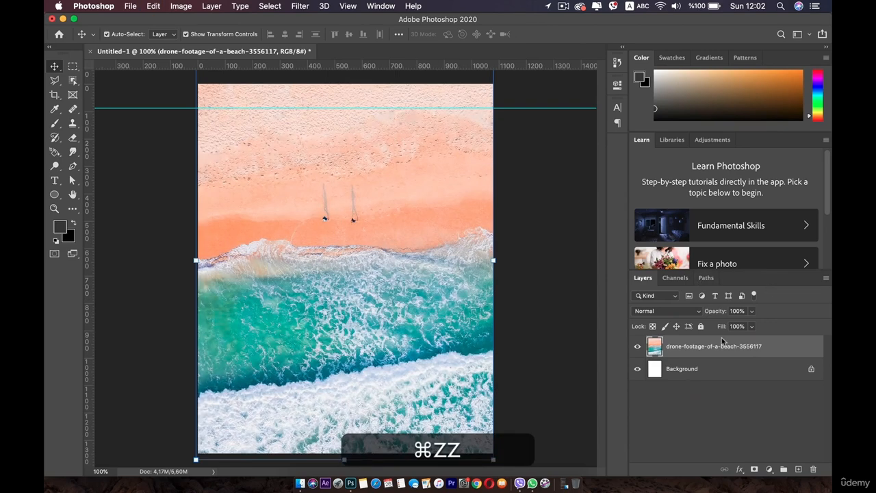
# Step: Convert the beach photo layer to a smart object
pyautogui.rightClick(715, 344)
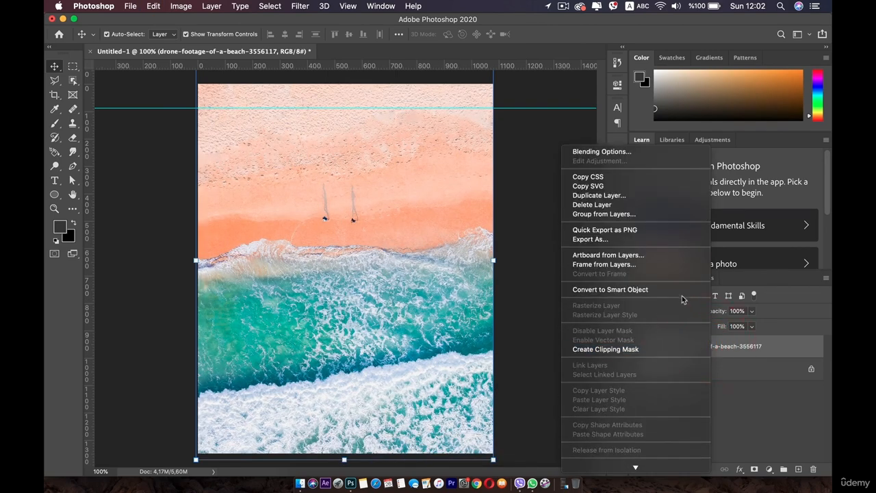
pyautogui.click(662, 291)
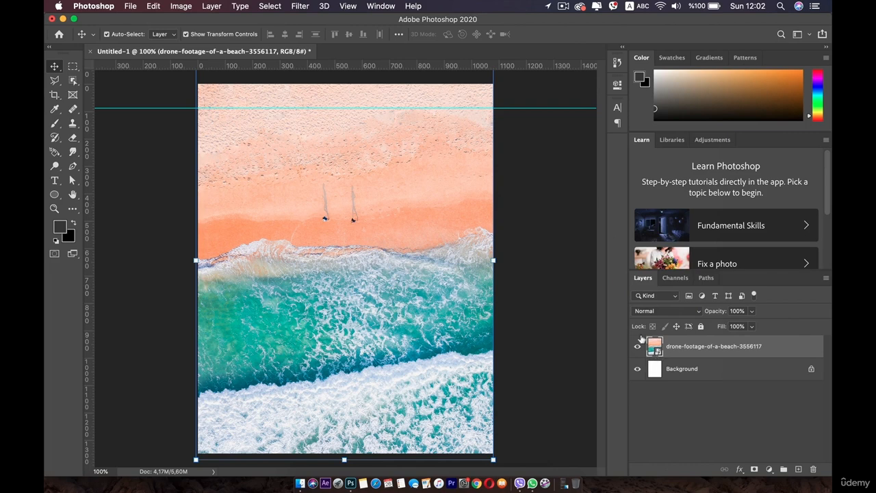
# Step: Apply a Gaussian Blur smart filter with a 9.3-pixel radius to the beach photo layer
pyautogui.click(300, 5)
pyautogui.moveTo(438, 137)
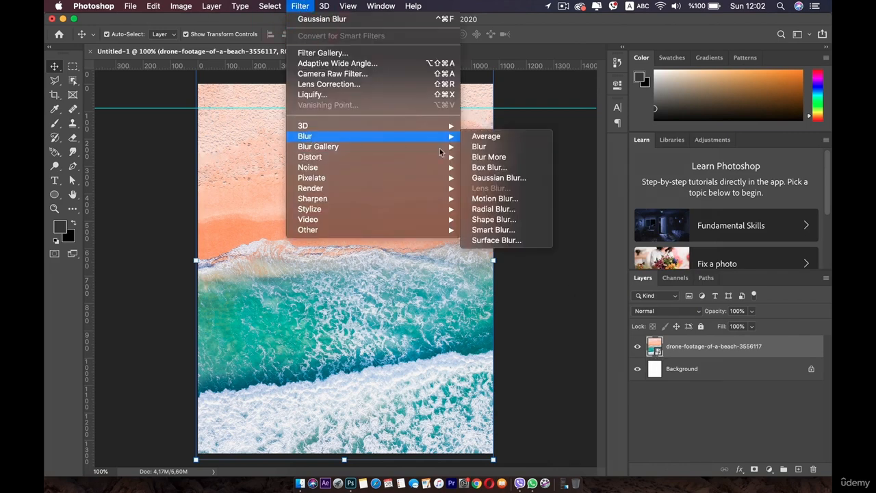
pyautogui.click(491, 179)
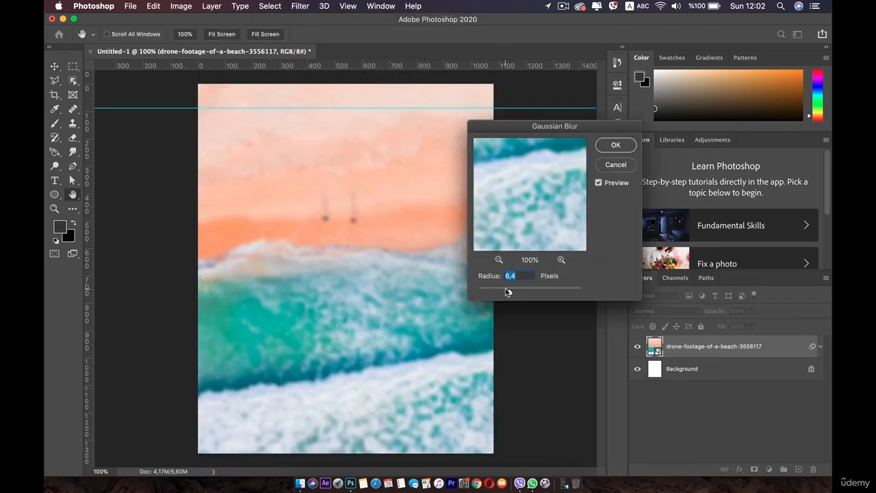
pyautogui.moveTo(508, 292); pyautogui.dragTo(517, 291)
pyautogui.click(612, 146)
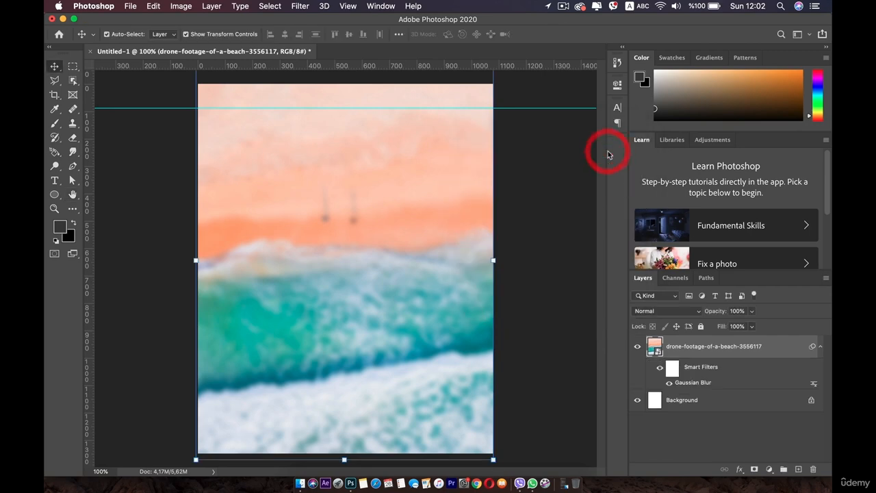
# Step: Hide the Gaussian Blur smart filter and inspect its radius settings without applying a change
pyautogui.click(669, 384)
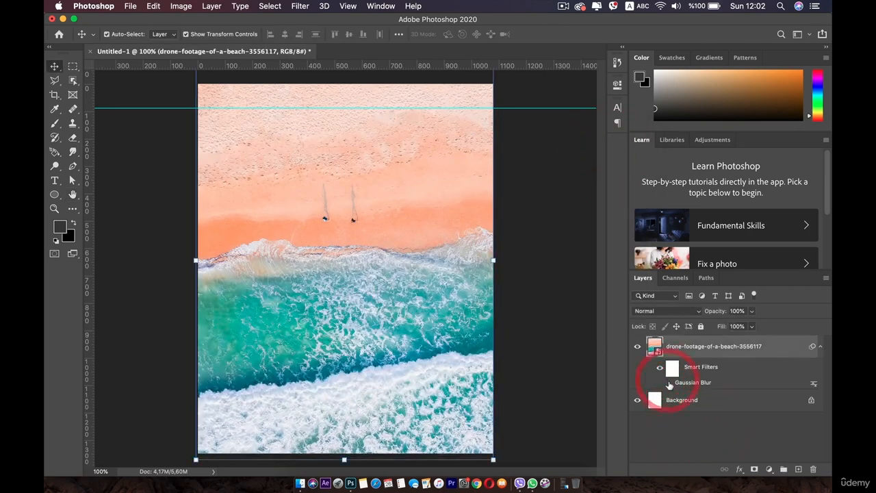
pyautogui.doubleClick(678, 383)
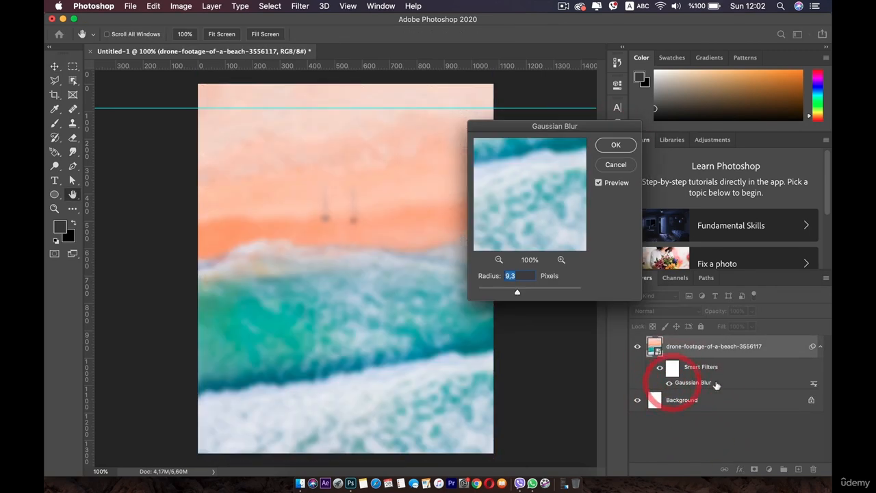
pyautogui.click(623, 164)
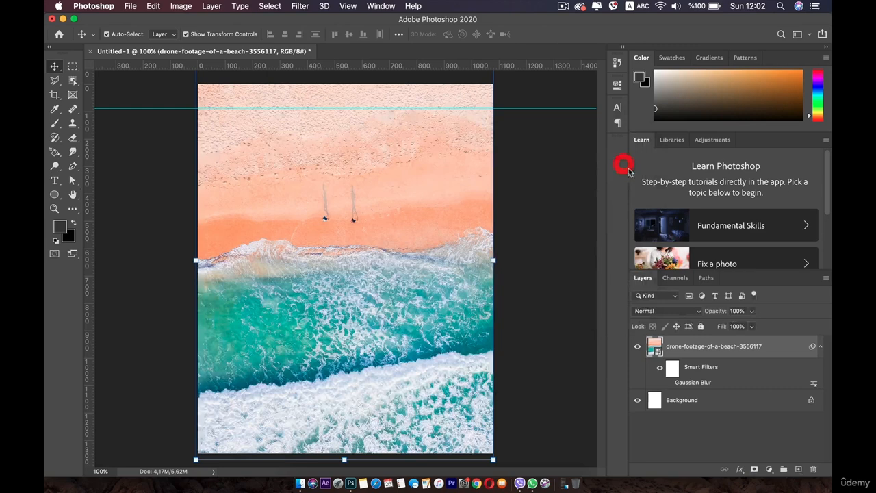
# Step: Try Darken mode with reduced opacity in the Gaussian Blur smart filter's blending options, then cancel
pyautogui.doubleClick(814, 383)
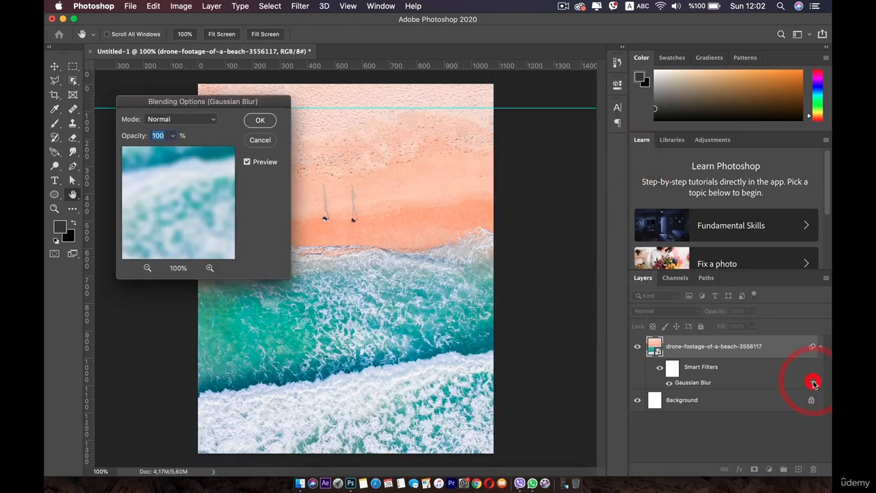
pyautogui.click(196, 122)
pyautogui.click(160, 141)
pyautogui.click(173, 135)
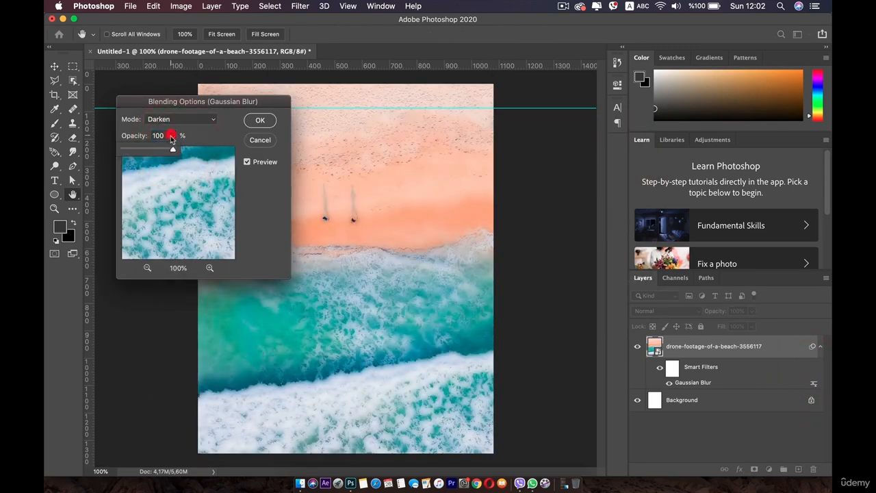
pyautogui.moveTo(173, 149); pyautogui.dragTo(150, 149)
pyautogui.click(252, 139)
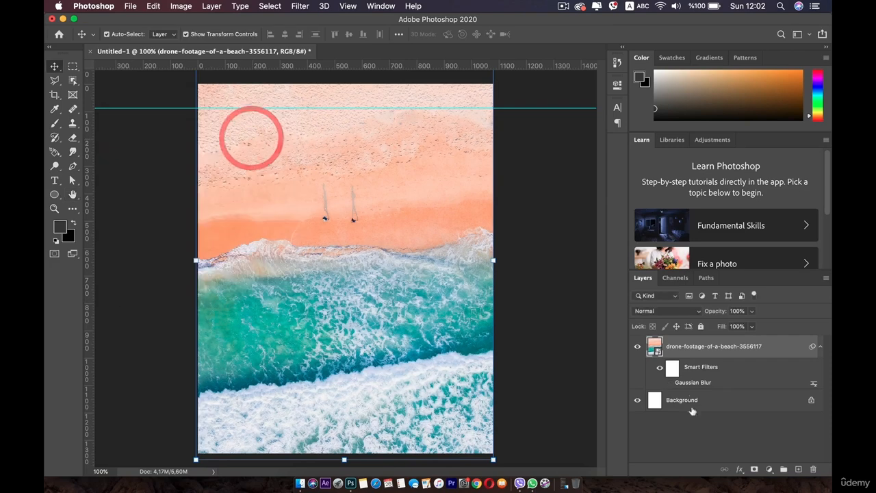
# Step: Try another radius for the Gaussian Blur smart filter, cancel it, and clear the layer's smart filters
pyautogui.doubleClick(693, 382)
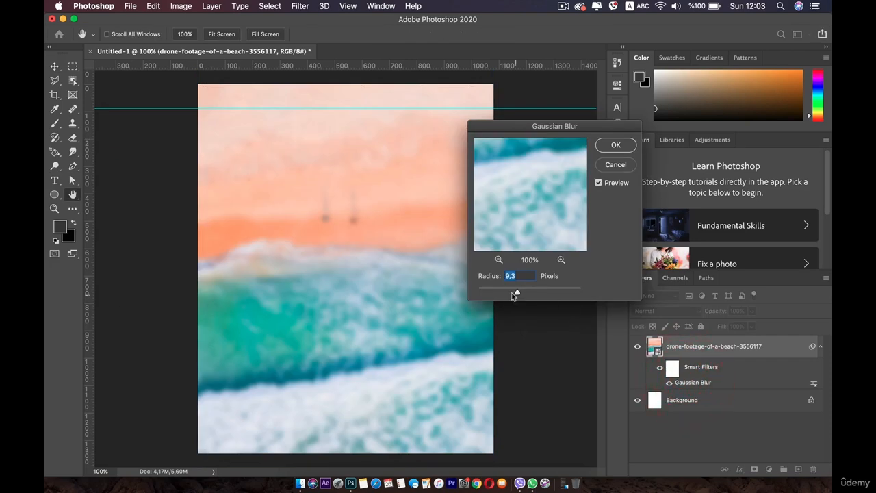
pyautogui.moveTo(517, 294)
pyautogui.mouseDown()
pyautogui.moveTo(478, 293)
pyautogui.moveTo(568, 290)
pyautogui.moveTo(514, 289)
pyautogui.mouseUp()
pyautogui.click(618, 166)
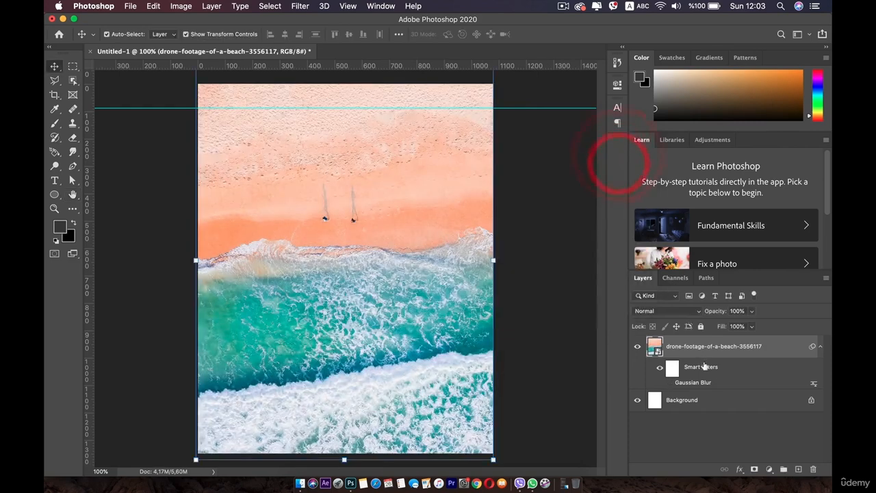
pyautogui.rightClick(700, 368)
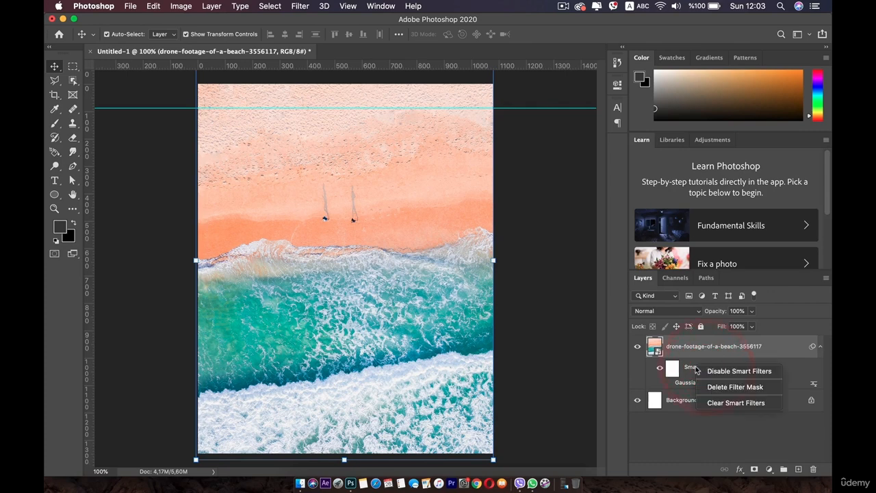
pyautogui.click(724, 404)
# Step: Start a Field Blur on the beach photo and add a reduced-blur pin on the sand in the image's upper left
pyautogui.click(294, 7)
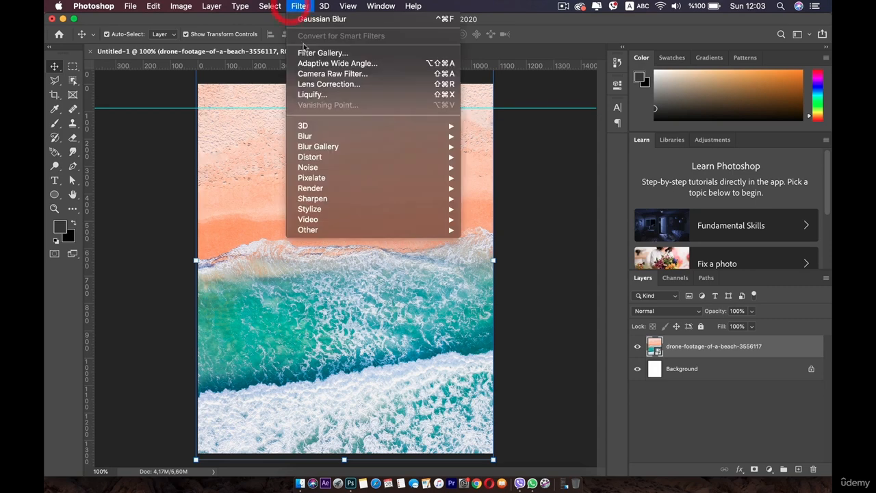
pyautogui.moveTo(389, 137)
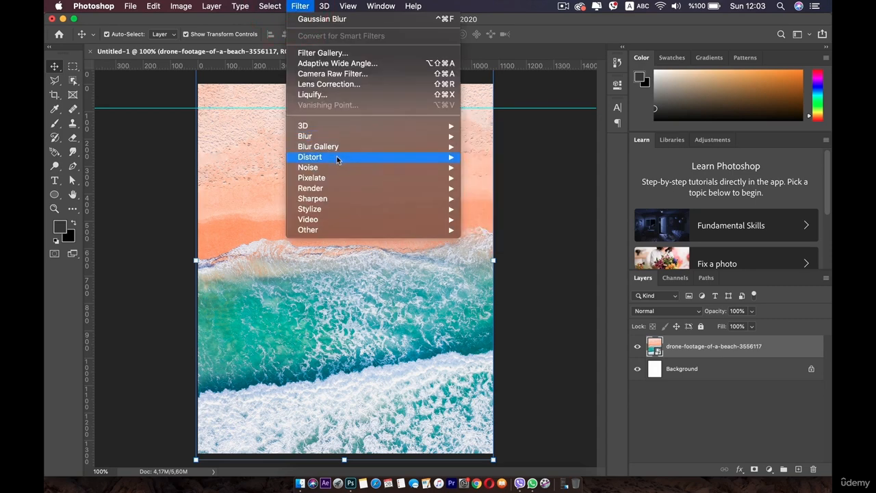
pyautogui.moveTo(336, 152)
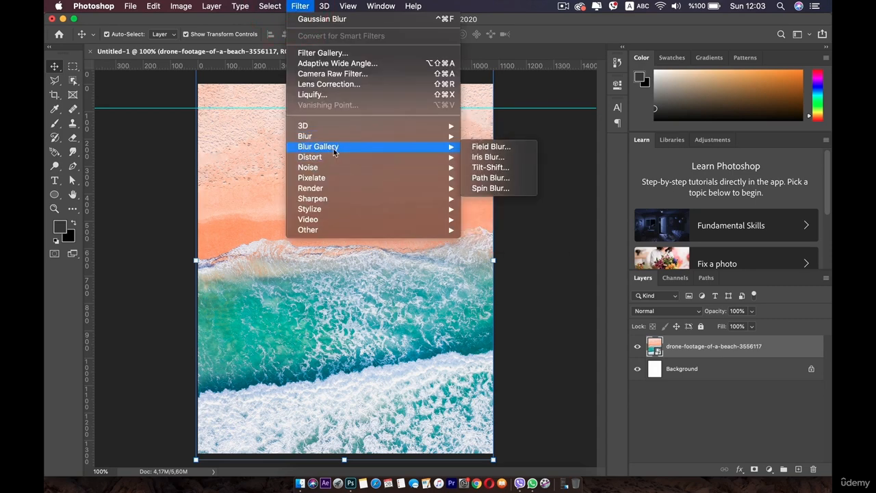
pyautogui.click(486, 147)
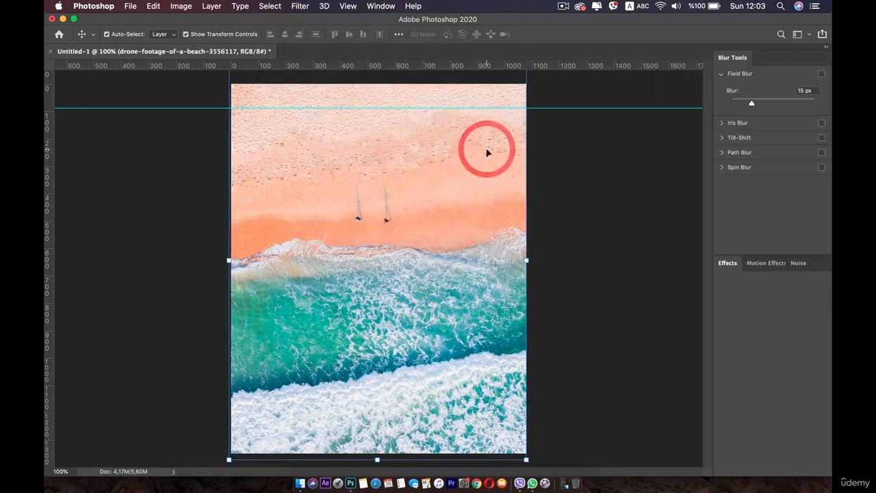
pyautogui.click(286, 133)
pyautogui.moveTo(299, 130); pyautogui.dragTo(295, 137)
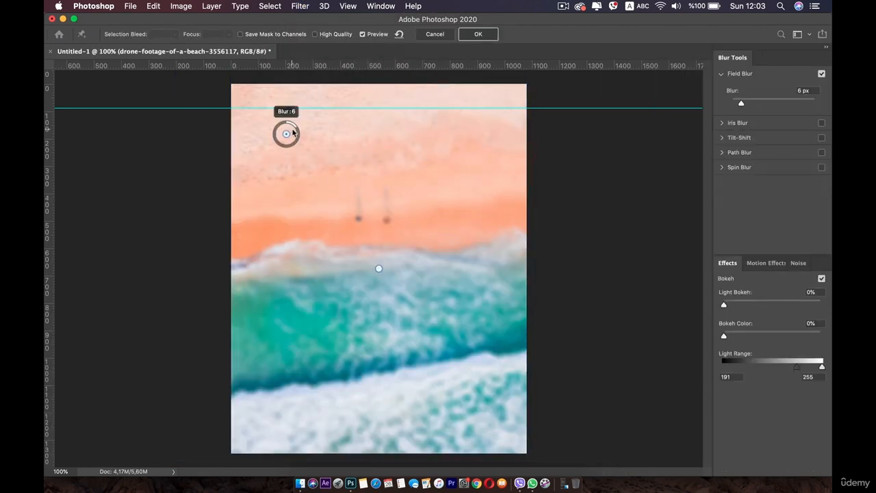
# Step: Try a strong blur on the central Field Blur pin at the shoreline, then set it to 2 px
pyautogui.click(378, 269)
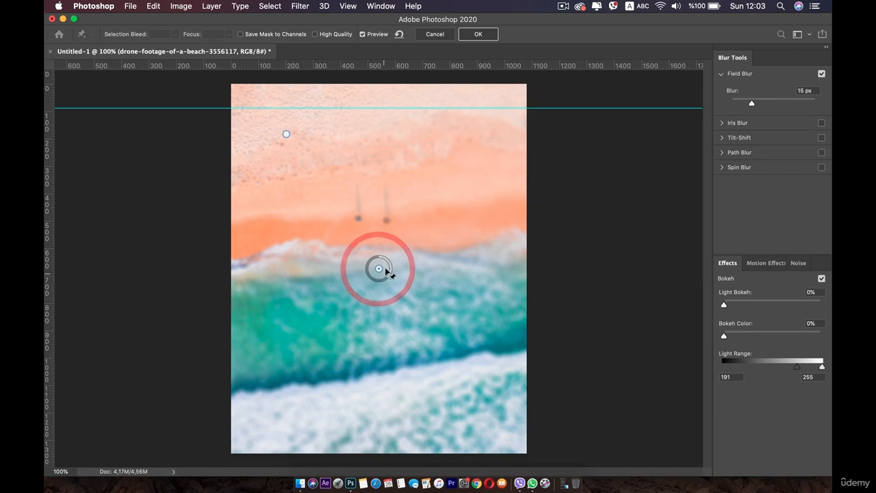
pyautogui.moveTo(385, 272)
pyautogui.mouseDown()
pyautogui.moveTo(376, 258)
pyautogui.moveTo(386, 258)
pyautogui.mouseUp()
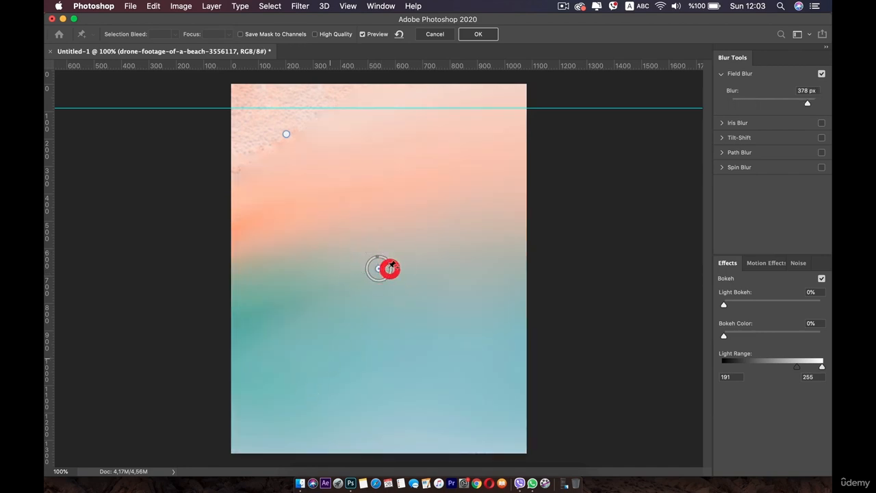
pyautogui.moveTo(391, 267)
pyautogui.mouseDown()
pyautogui.moveTo(381, 265)
pyautogui.moveTo(384, 272)
pyautogui.moveTo(385, 265)
pyautogui.mouseUp()
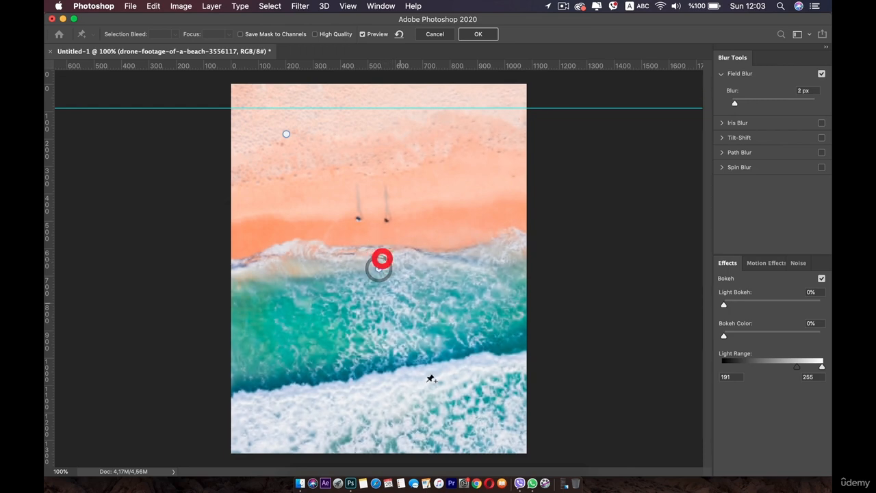
# Step: Add Field Blur pins on the photo's lower-right foam at about 2 px and on the lower-left water at 8 px
pyautogui.click(448, 413)
pyautogui.moveTo(458, 423); pyautogui.dragTo(452, 407)
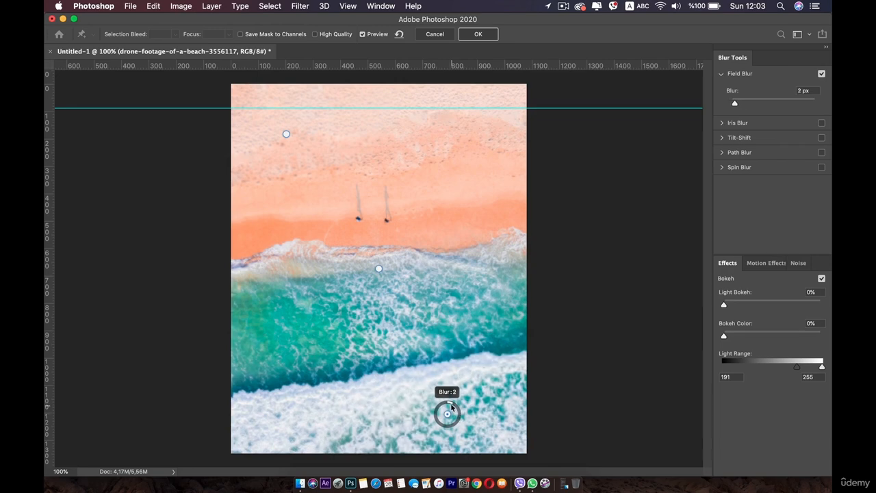
pyautogui.click(278, 360)
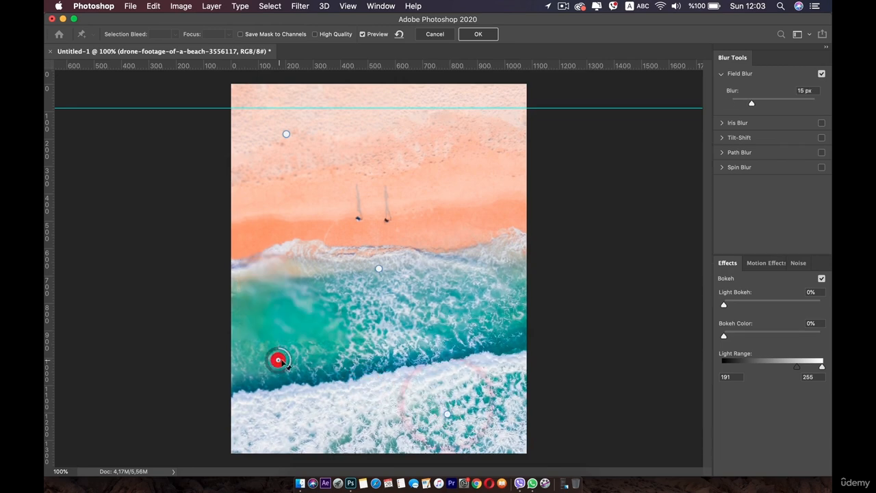
pyautogui.moveTo(285, 342); pyautogui.dragTo(285, 340)
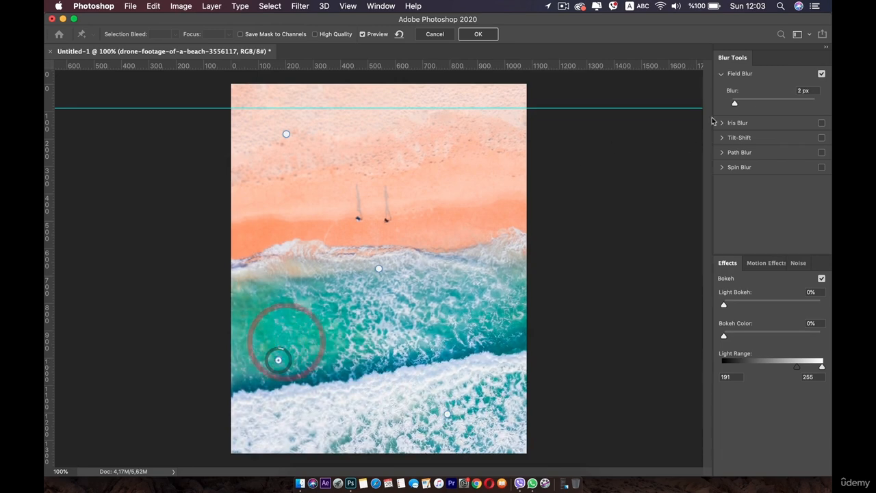
pyautogui.moveTo(733, 106); pyautogui.dragTo(747, 101)
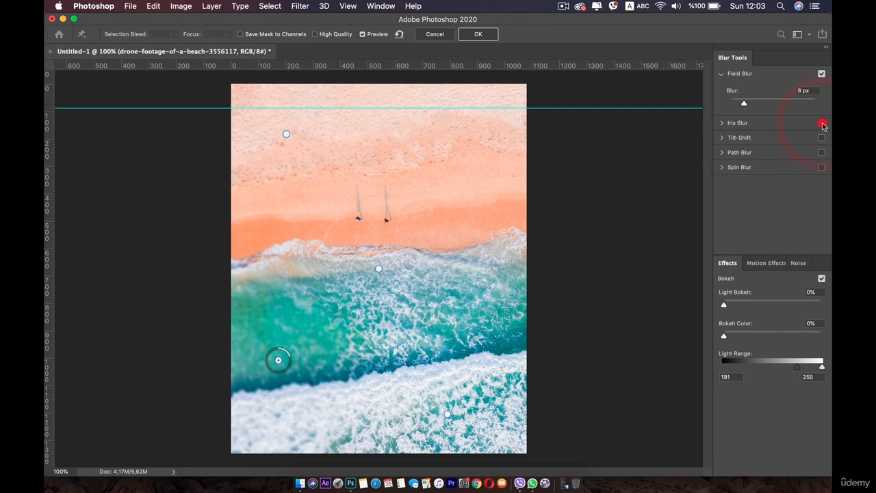
# Step: Add a Tilt-Shift blur, set its blur to 34 px, and adjust it directly on the photo
pyautogui.click(723, 139)
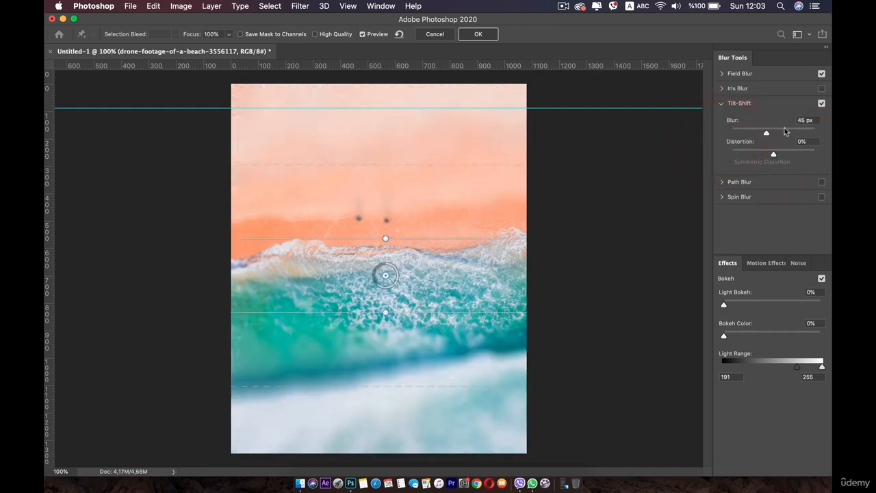
pyautogui.moveTo(779, 129); pyautogui.dragTo(764, 126)
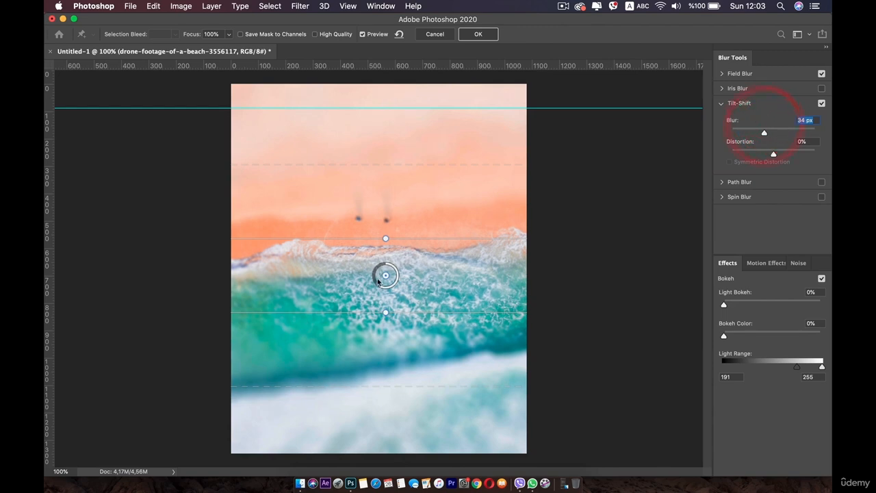
pyautogui.moveTo(378, 281); pyautogui.dragTo(390, 213)
# Step: Try a Path Blur along a diagonal path across the water, then turn off the Field, Tilt-Shift and Path blurs
pyautogui.click(744, 182)
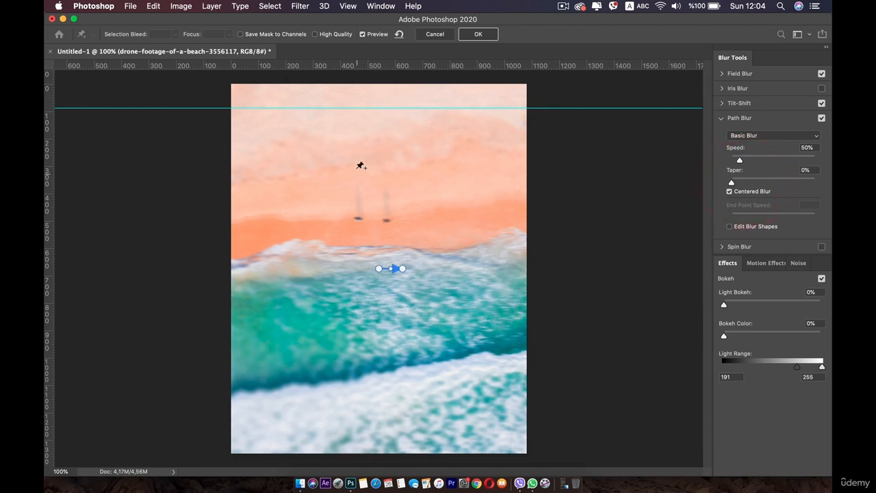
pyautogui.moveTo(444, 264)
pyautogui.mouseDown()
pyautogui.moveTo(415, 146)
pyautogui.moveTo(380, 311)
pyautogui.moveTo(368, 429)
pyautogui.moveTo(434, 252)
pyautogui.mouseUp()
pyautogui.moveTo(451, 164); pyautogui.dragTo(439, 371)
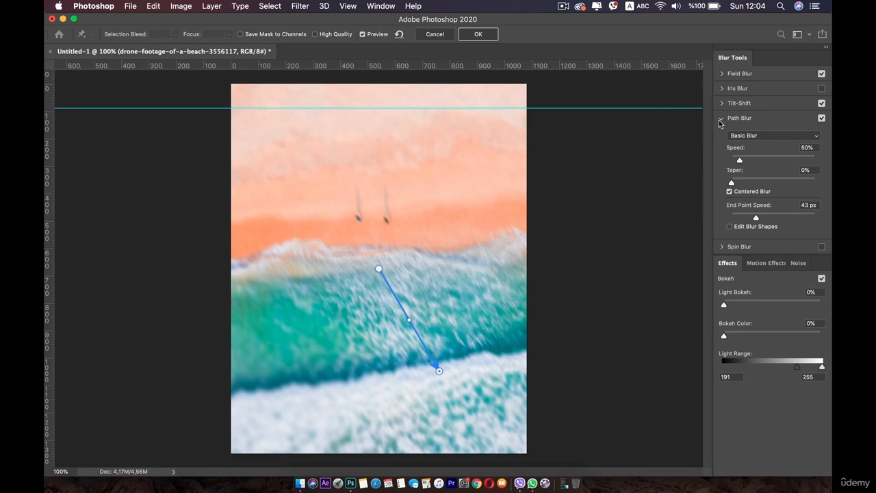
pyautogui.click(822, 118)
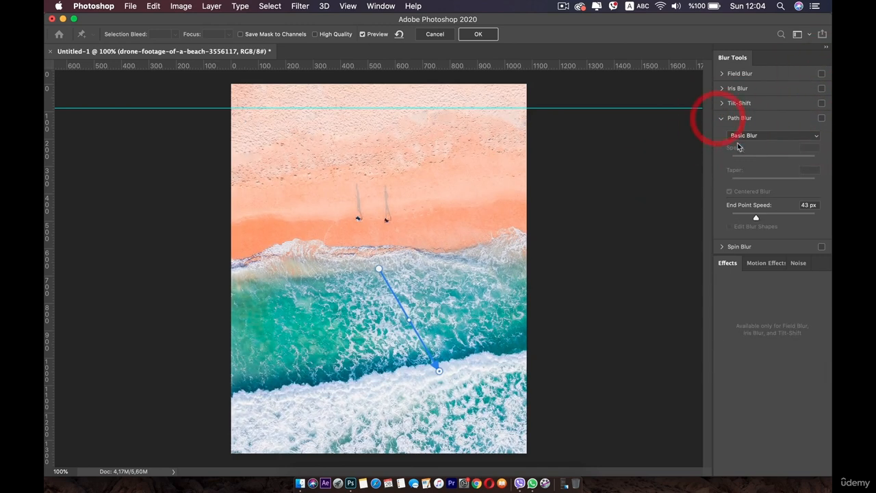
pyautogui.click(721, 119)
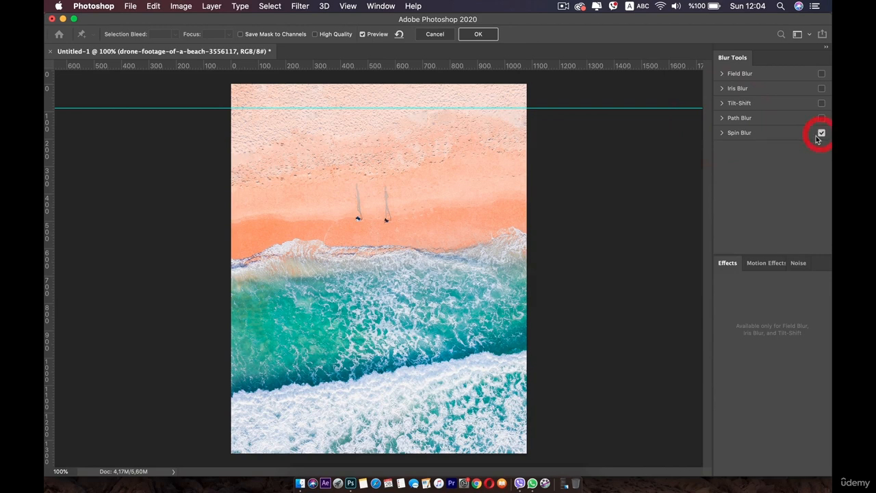
# Step: Set the Spin Blur angle to 40°, slightly enlarge its circle over the shoreline, and apply the Blur Gallery
pyautogui.click(722, 133)
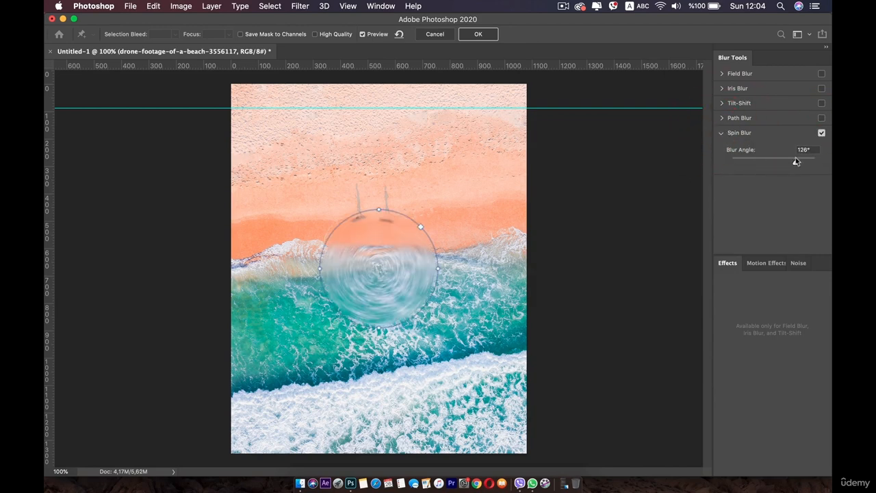
pyautogui.moveTo(793, 159); pyautogui.dragTo(777, 162)
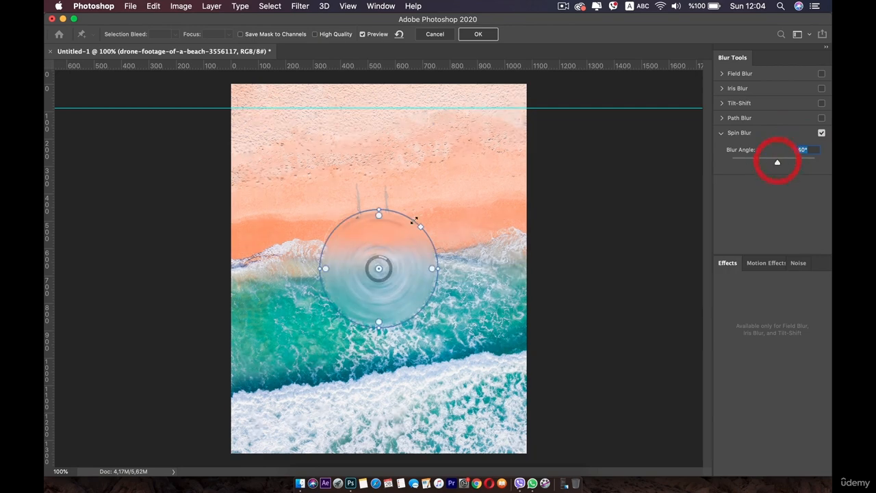
pyautogui.moveTo(420, 225)
pyautogui.mouseDown()
pyautogui.moveTo(477, 157)
pyautogui.moveTo(415, 228)
pyautogui.moveTo(427, 220)
pyautogui.mouseUp()
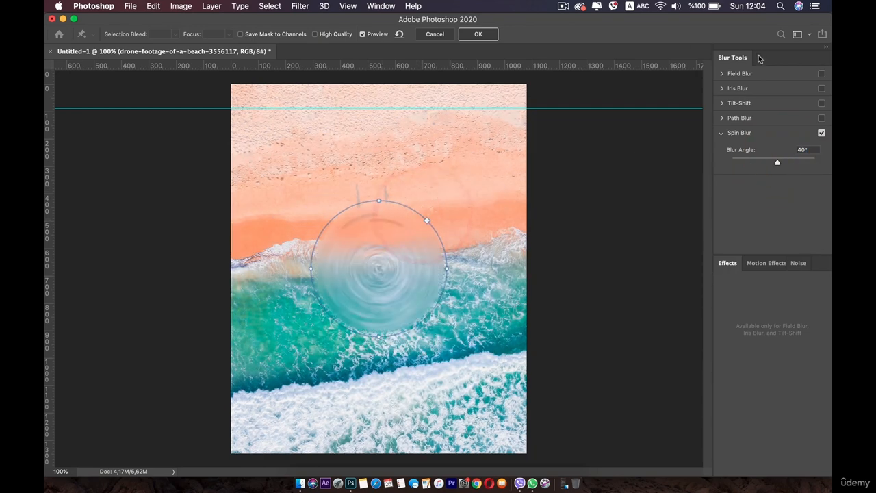
pyautogui.click(477, 34)
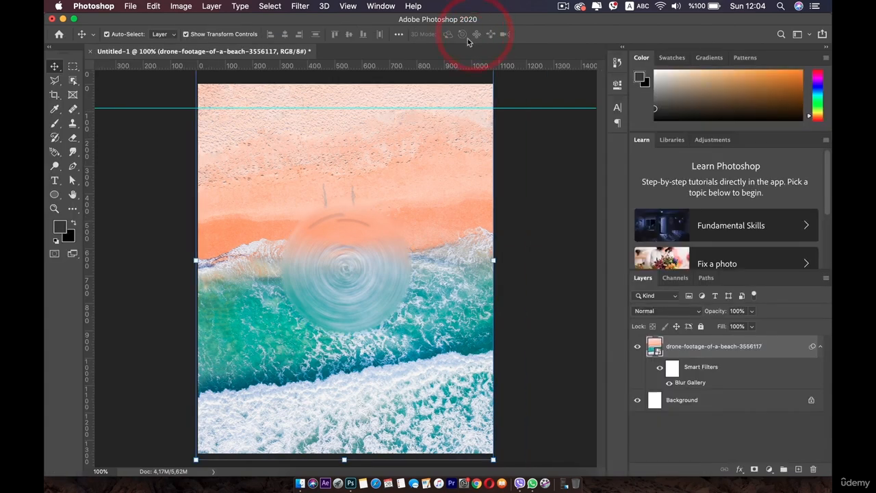
# Step: Reopen the beach layer's Blur Gallery smart filter, accept its settings, then delete that smart filter
pyautogui.doubleClick(691, 383)
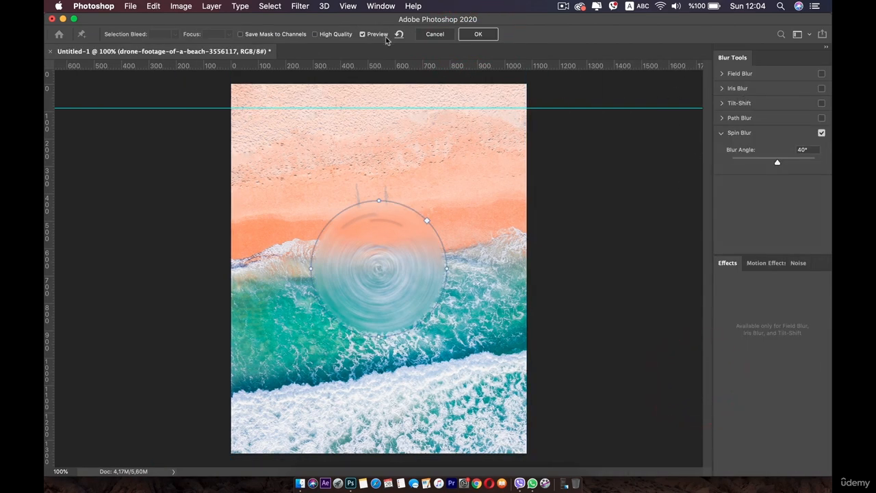
pyautogui.click(473, 36)
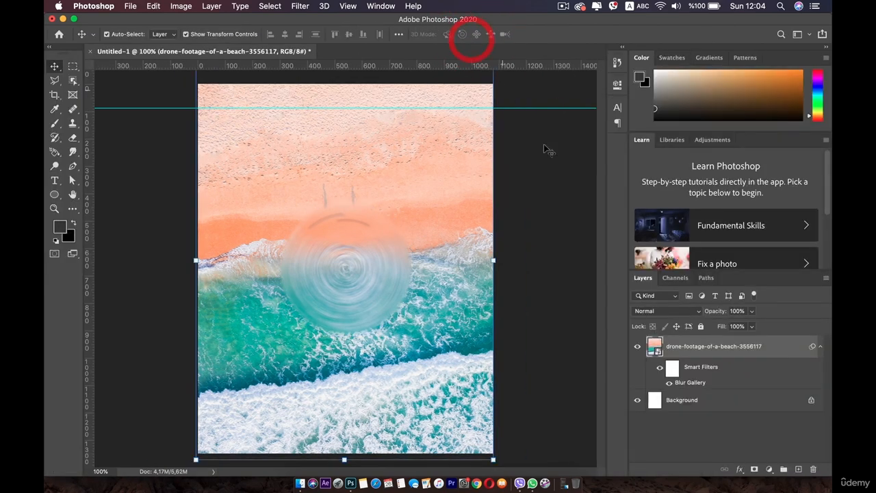
pyautogui.rightClick(706, 382)
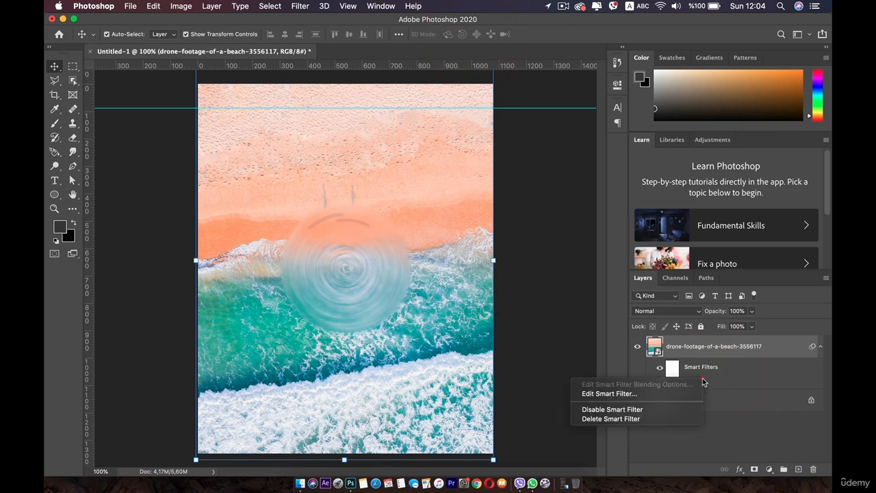
pyautogui.click(597, 420)
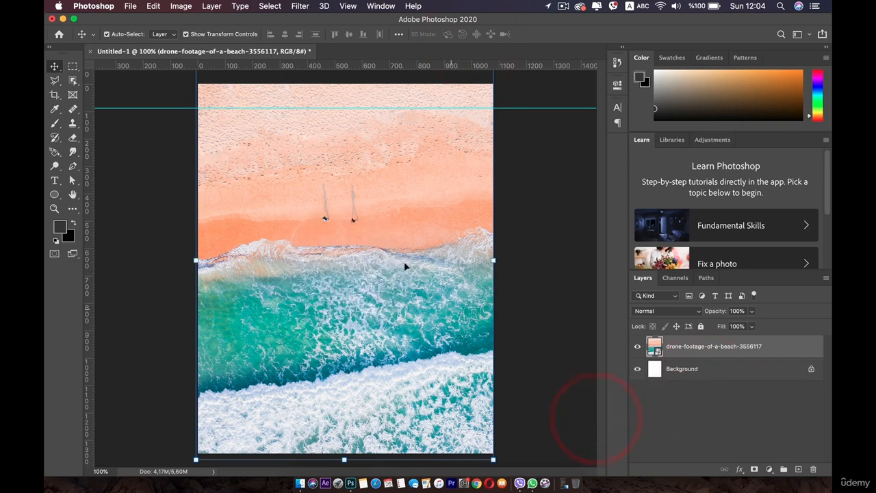
# Step: Try a Ripple distortion with a lowered amount on the beach layer, then undo it
pyautogui.click(300, 7)
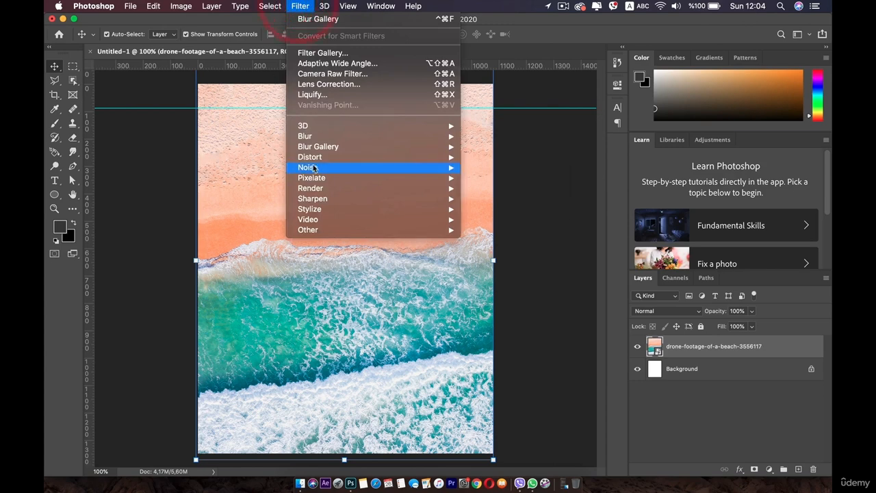
pyautogui.moveTo(323, 147)
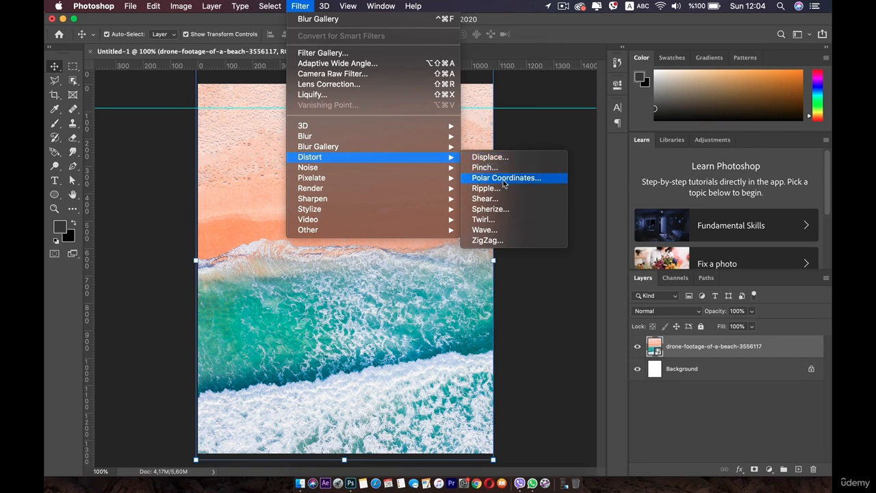
pyautogui.click(499, 188)
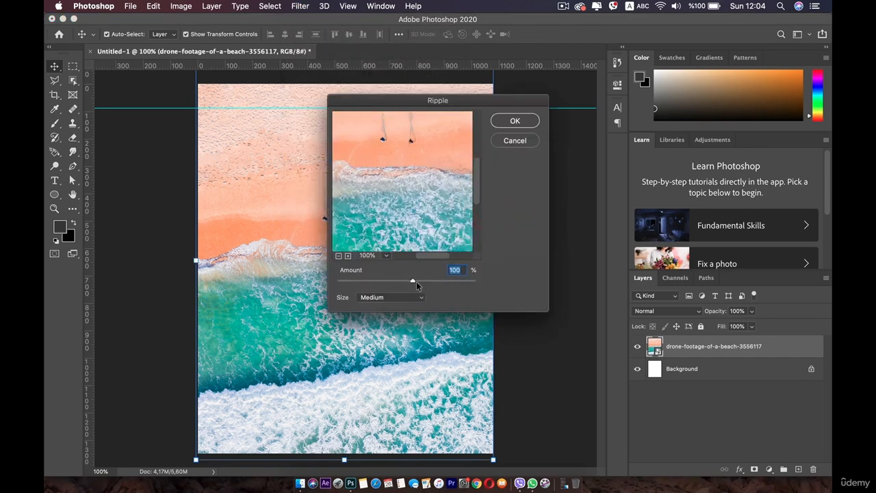
pyautogui.moveTo(413, 281); pyautogui.dragTo(383, 275)
pyautogui.click(514, 121)
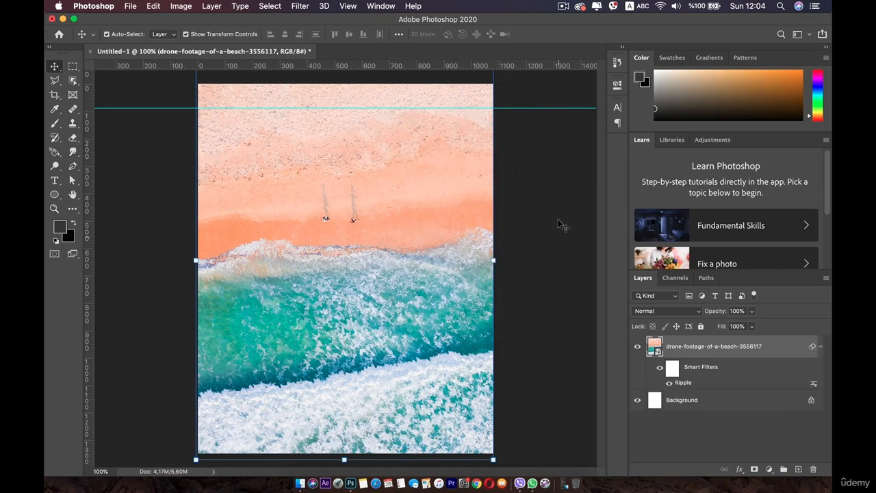
pyautogui.press('super+z')
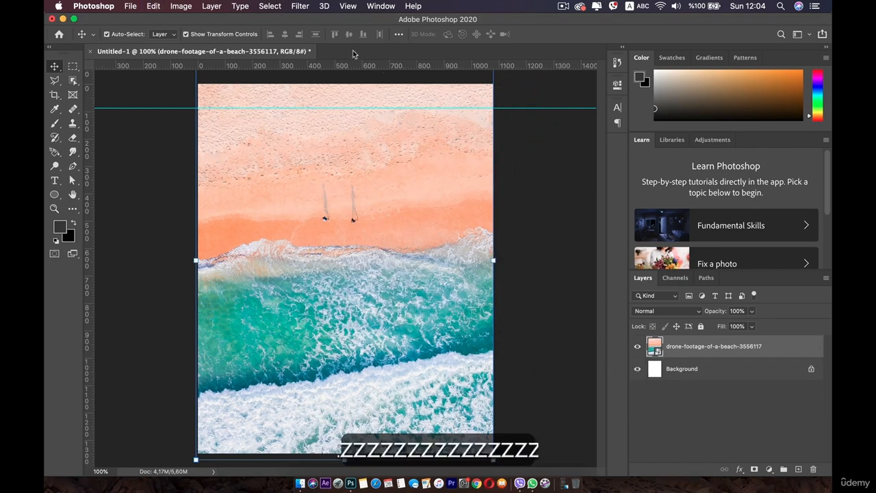
# Step: Try the Pinch distortion at about 79% in the preview, then cancel it
pyautogui.click(301, 6)
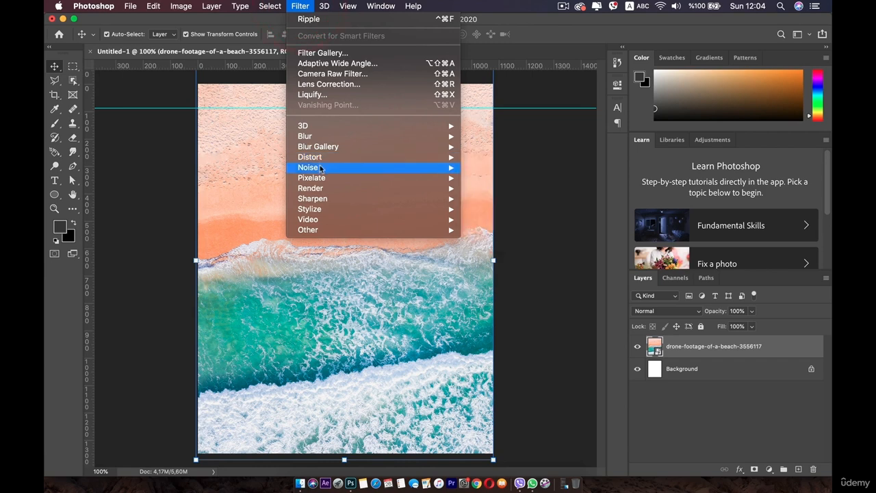
pyautogui.moveTo(320, 159)
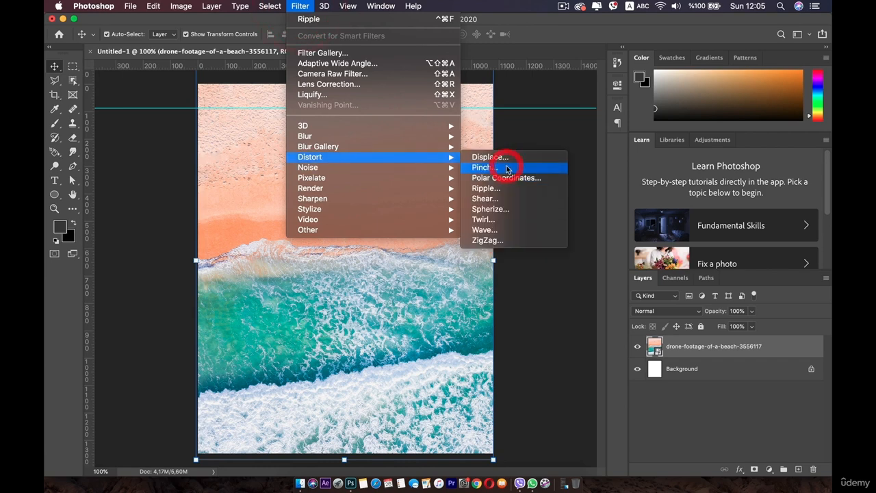
pyautogui.click(507, 170)
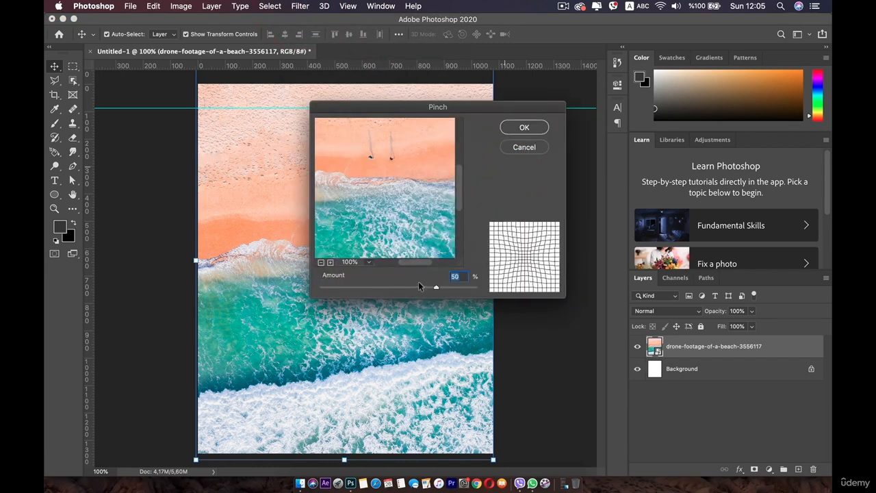
pyautogui.moveTo(420, 286); pyautogui.dragTo(458, 278)
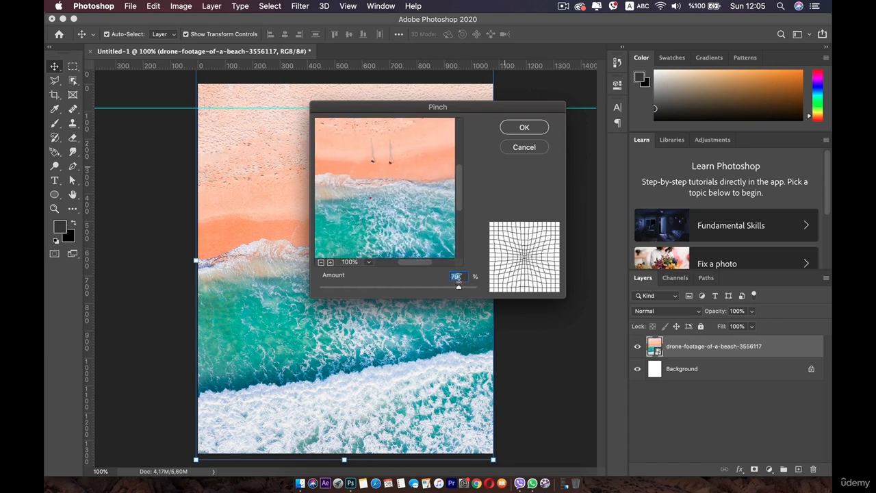
pyautogui.click(524, 148)
# Step: Try the Polar Coordinates distortion on the beach layer with Rectangular to Polar, then undo it
pyautogui.click(301, 6)
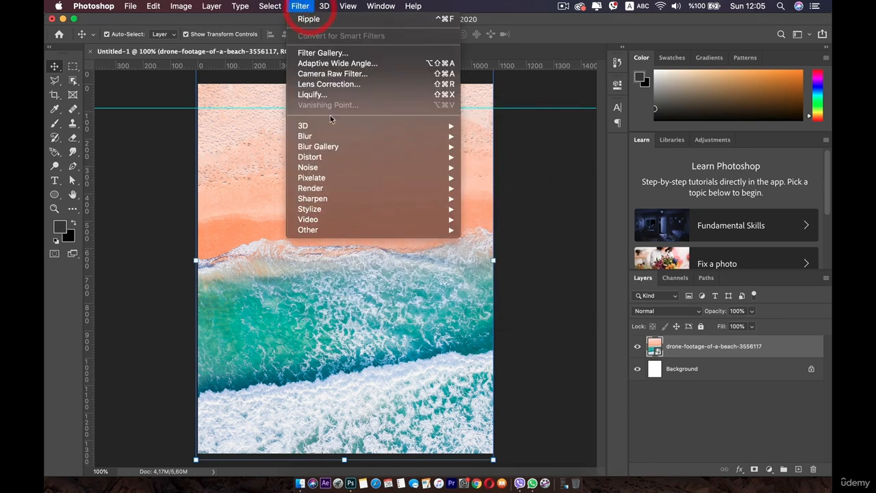
pyautogui.moveTo(331, 147)
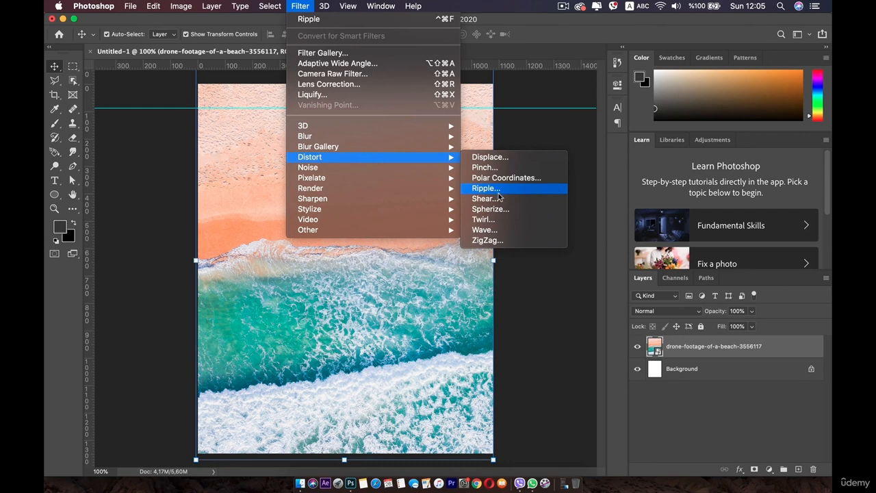
pyautogui.click(492, 177)
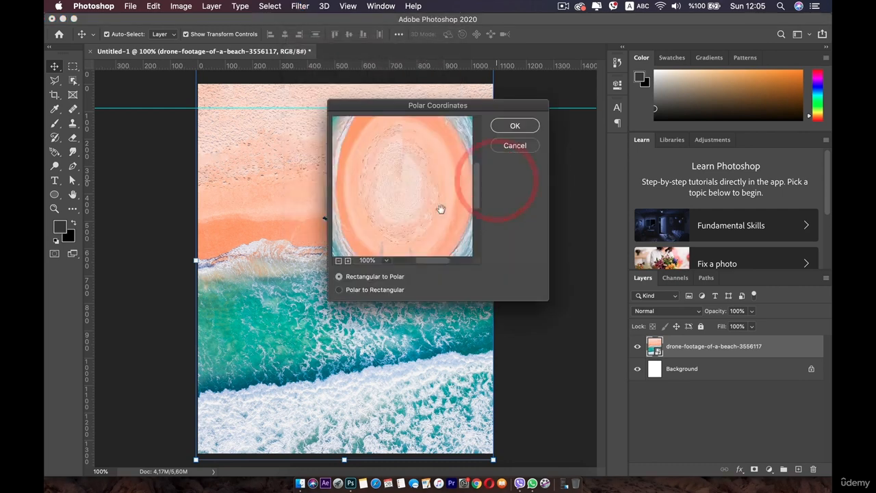
pyautogui.moveTo(440, 210); pyautogui.dragTo(433, 227)
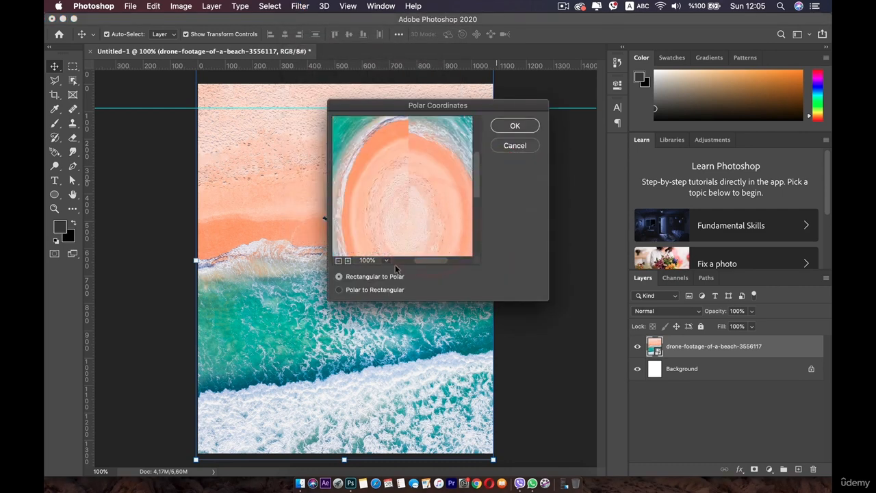
pyautogui.click(515, 126)
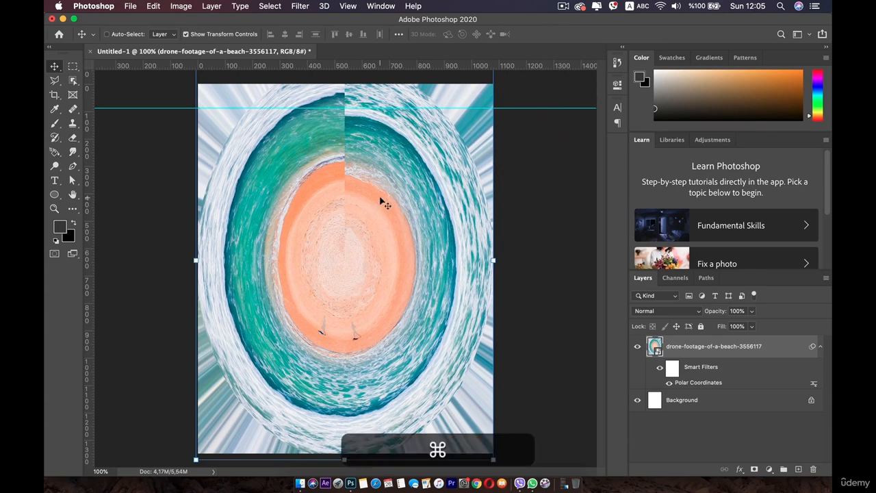
pyautogui.press('super+z')
# Step: Try a Shear distortion on the beach layer with a multi-point S-shaped curve and Repeat Edge Pixels, then undo it
pyautogui.click(299, 6)
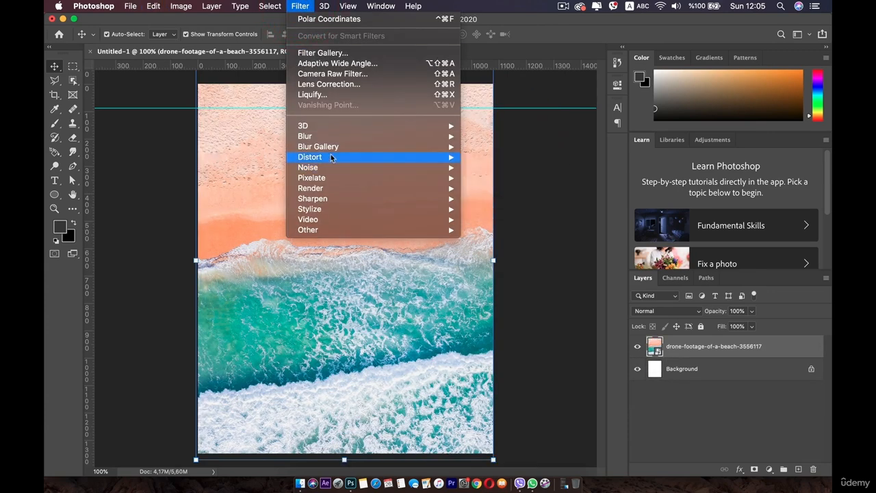
pyautogui.moveTo(333, 159)
pyautogui.click(491, 198)
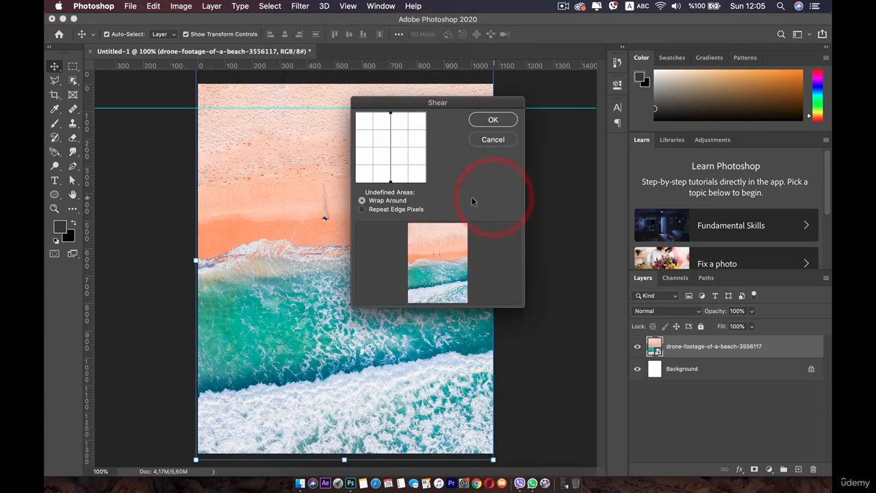
pyautogui.moveTo(391, 176); pyautogui.dragTo(387, 158)
pyautogui.moveTo(396, 128); pyautogui.dragTo(425, 125)
pyautogui.click(363, 208)
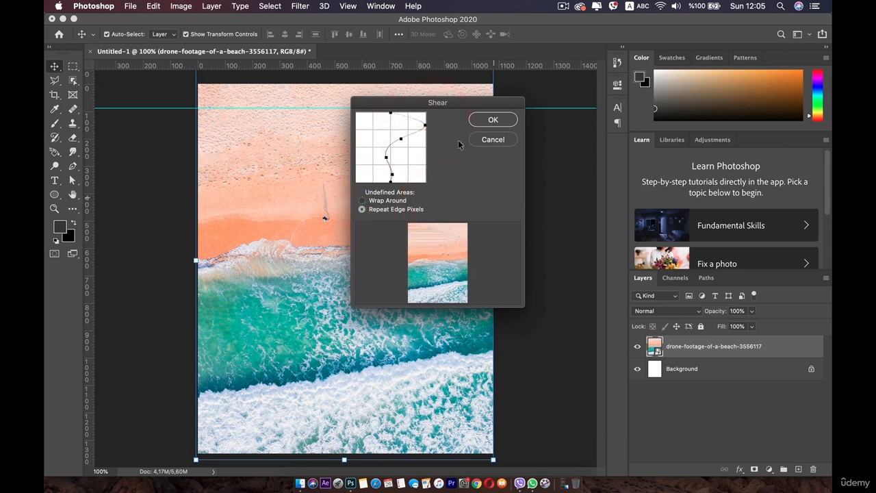
pyautogui.click(484, 120)
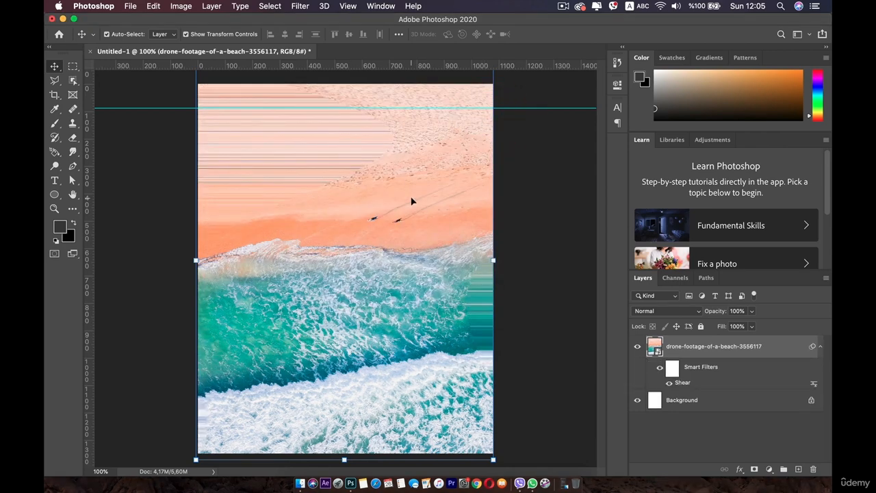
pyautogui.press('super+z')
# Step: Try the Spherize distortion on the beach layer in Normal mode, lowering the amount to 4% in the preview
pyautogui.click(300, 5)
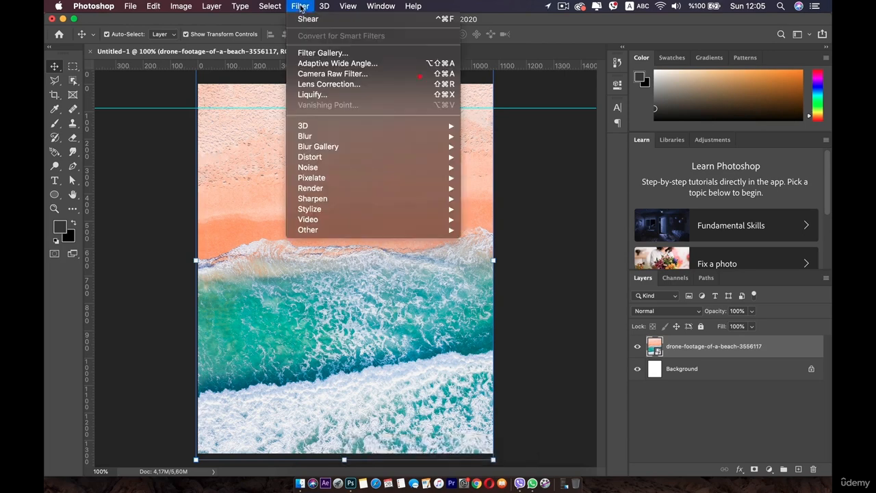
pyautogui.moveTo(315, 156)
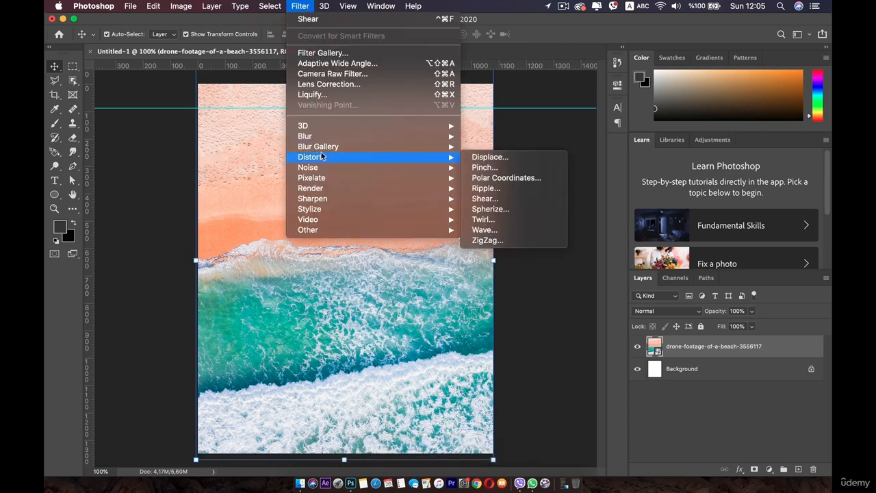
pyautogui.click(505, 210)
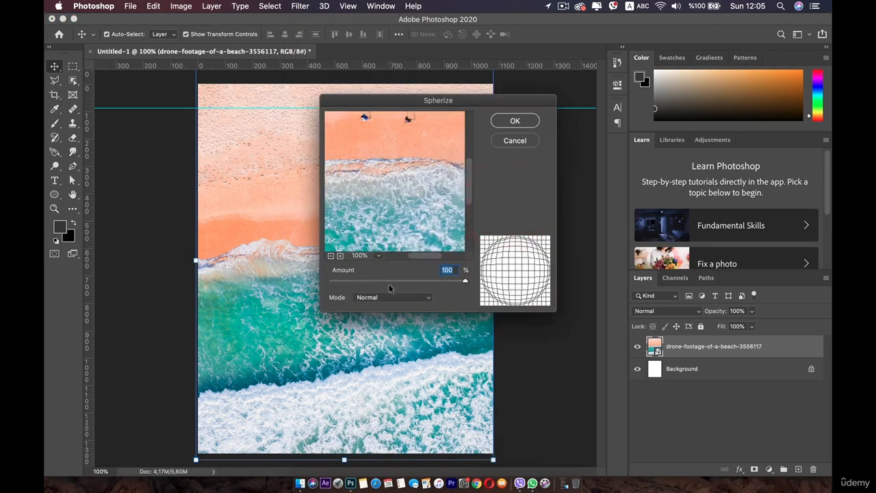
pyautogui.moveTo(404, 272); pyautogui.dragTo(467, 272)
pyautogui.moveTo(352, 276); pyautogui.dragTo(464, 274)
pyautogui.click(514, 250)
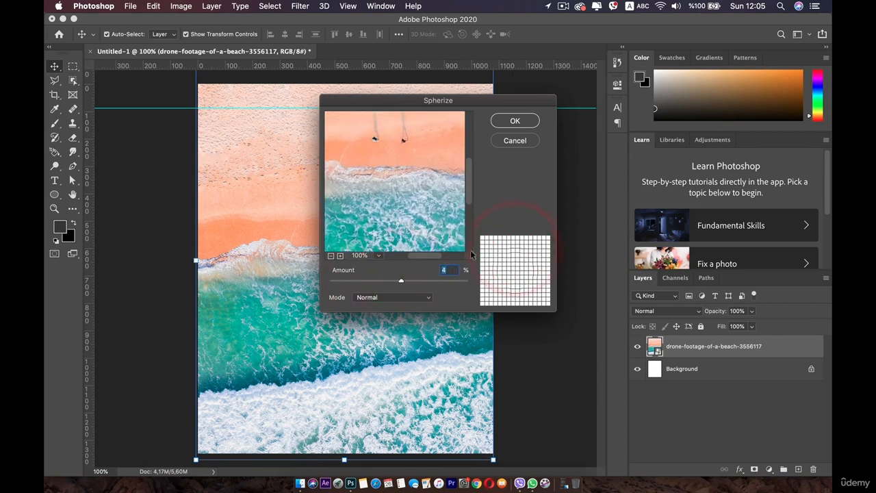
# Step: Try Spherize in Horizontal Only mode with a changed amount and switch the mode again, then cancel the filter
pyautogui.click(385, 305)
pyautogui.click(385, 310)
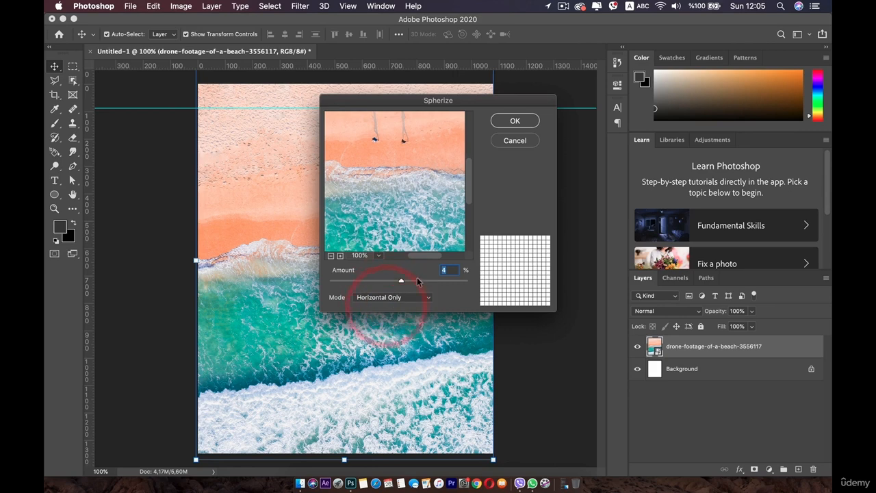
pyautogui.moveTo(389, 281); pyautogui.dragTo(420, 277)
pyautogui.click(382, 297)
pyautogui.click(380, 303)
pyautogui.click(515, 140)
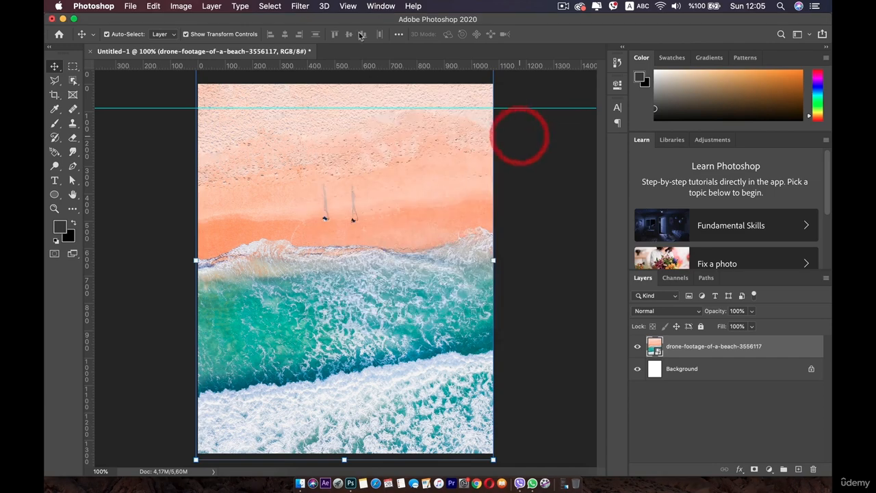
# Step: Try a Twirl distortion on the beach layer with the angle raised above 50°, then undo it
pyautogui.click(300, 5)
pyautogui.moveTo(319, 158)
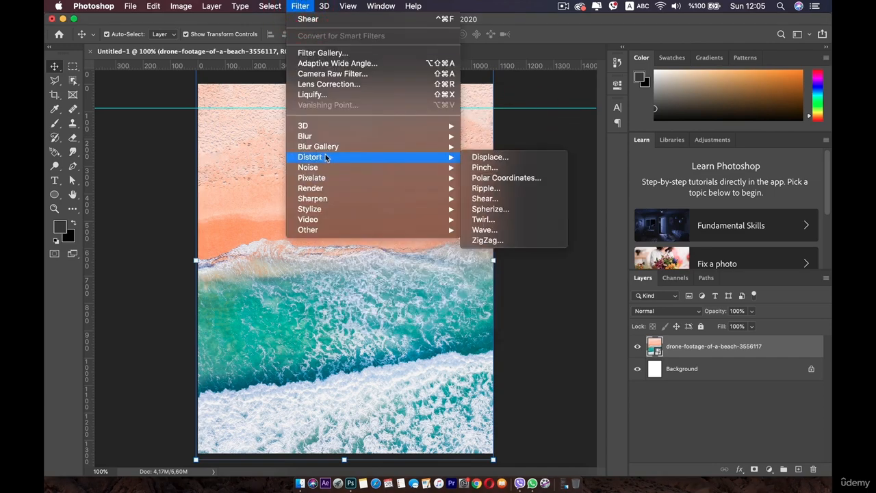
pyautogui.click(486, 219)
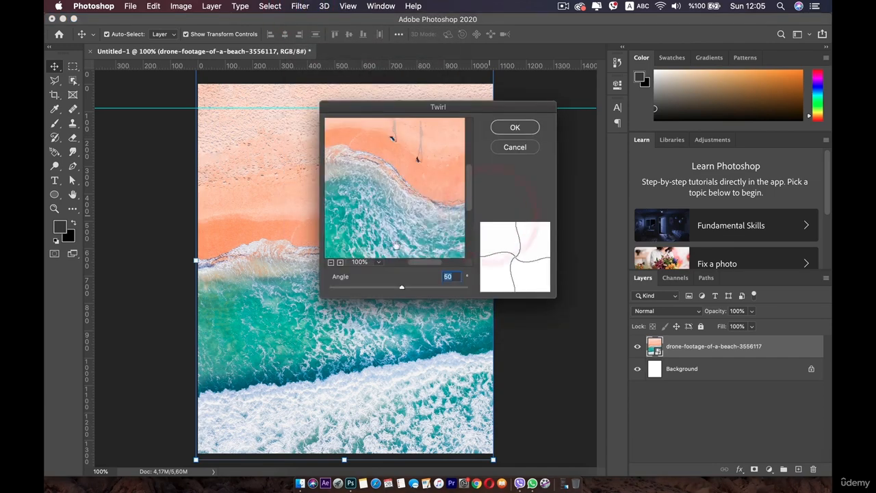
pyautogui.moveTo(400, 287)
pyautogui.mouseDown()
pyautogui.moveTo(335, 280)
pyautogui.moveTo(438, 281)
pyautogui.moveTo(414, 283)
pyautogui.mouseUp()
pyautogui.click(499, 128)
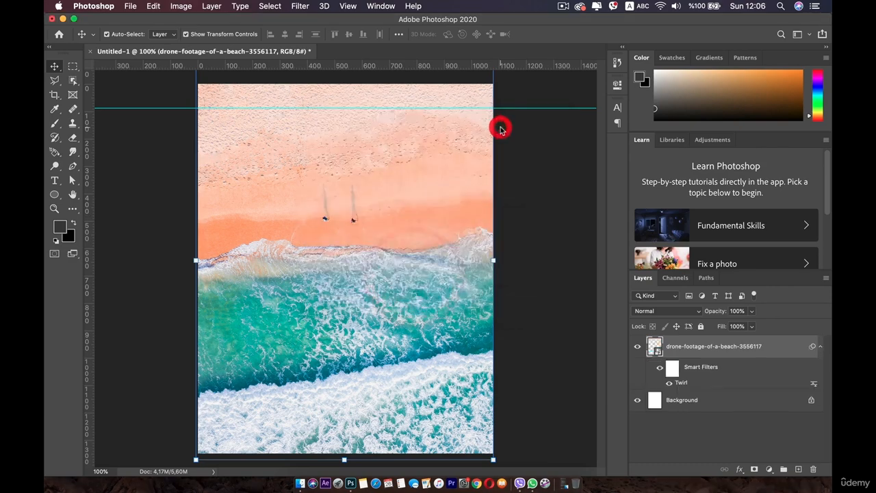
pyautogui.press('super+z')
# Step: Try a Wave distortion with 16 generators, maximum wavelength 445, maximum amplitude 67 and scale 78% horizontal, 61% vertical, then undo it
pyautogui.click(325, 6)
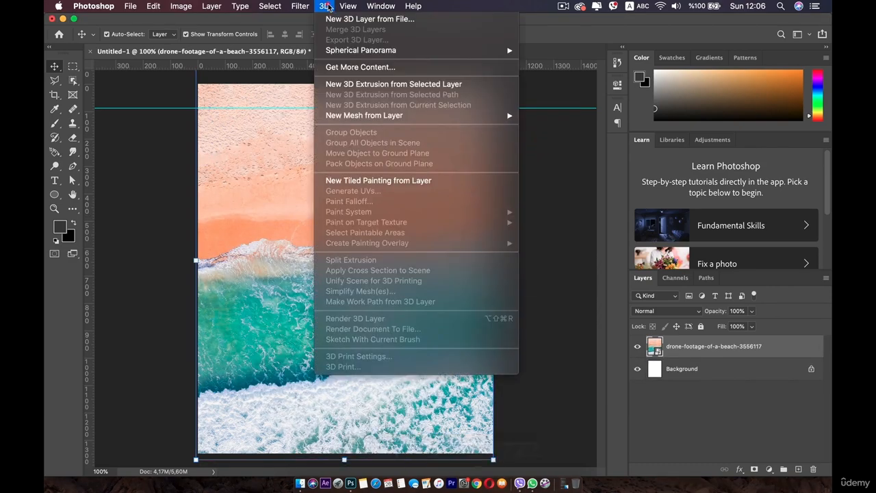
pyautogui.click(300, 6)
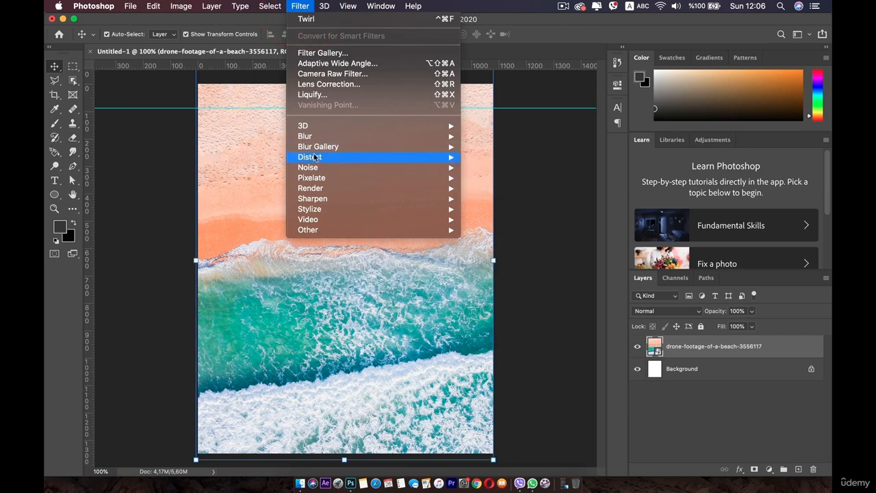
pyautogui.moveTo(353, 158)
pyautogui.click(472, 231)
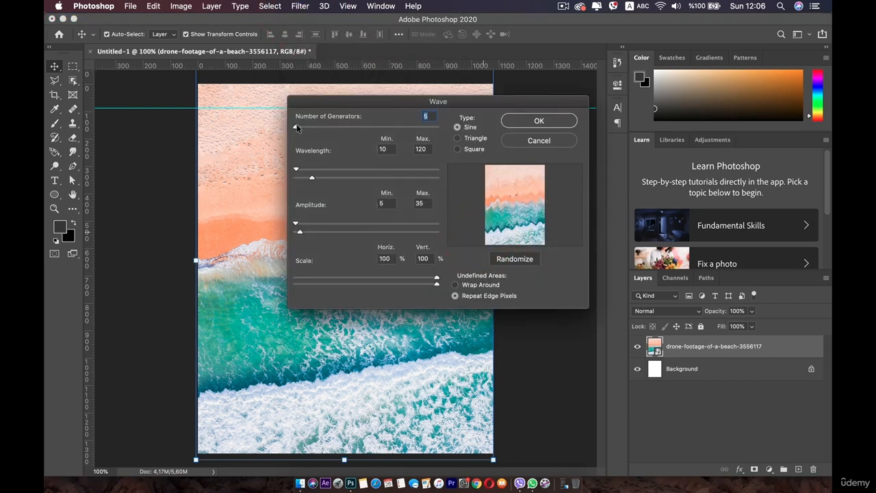
pyautogui.moveTo(297, 128)
pyautogui.mouseDown()
pyautogui.moveTo(312, 127)
pyautogui.moveTo(299, 127)
pyautogui.mouseUp()
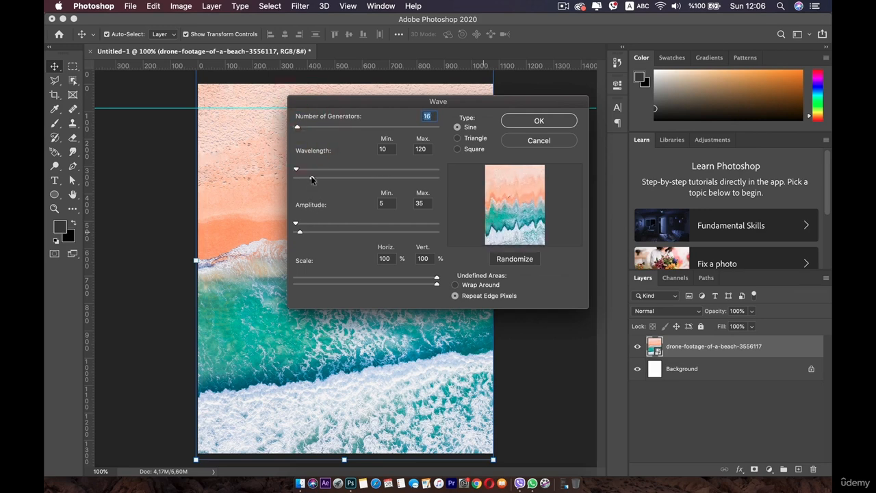
pyautogui.moveTo(311, 177); pyautogui.dragTo(356, 176)
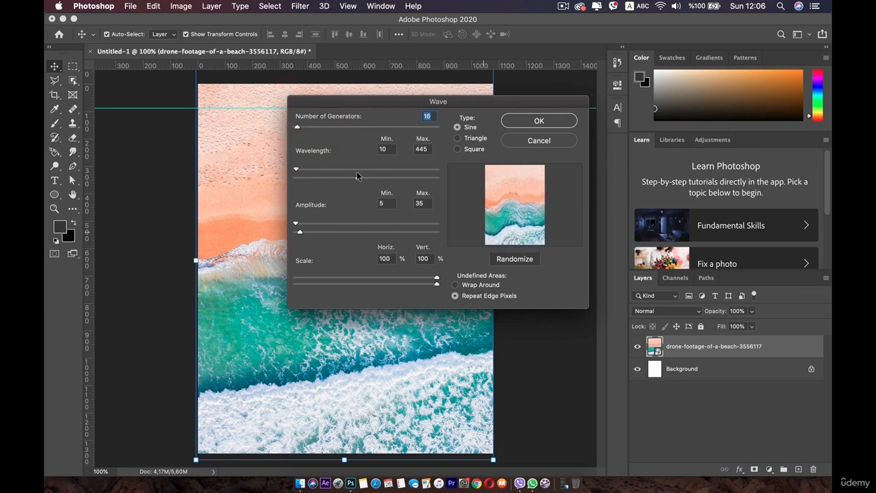
pyautogui.moveTo(299, 233)
pyautogui.mouseDown()
pyautogui.moveTo(330, 232)
pyautogui.moveTo(303, 232)
pyautogui.mouseUp()
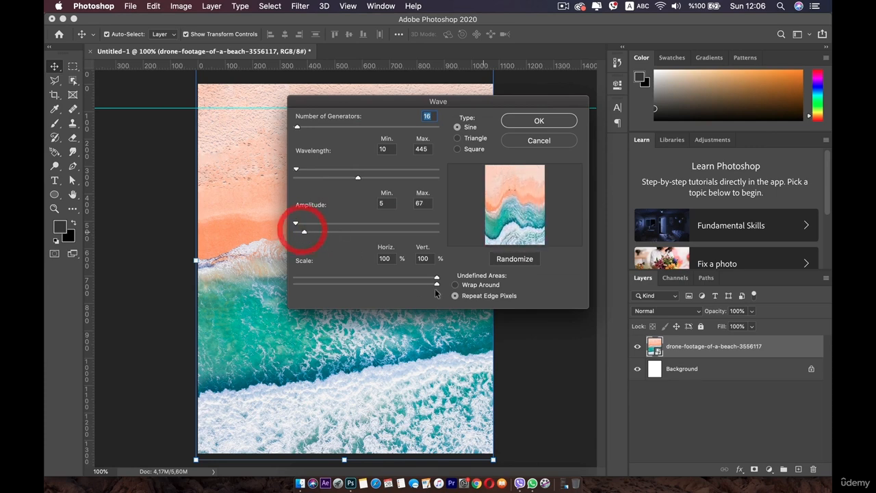
pyautogui.moveTo(437, 283); pyautogui.dragTo(383, 281)
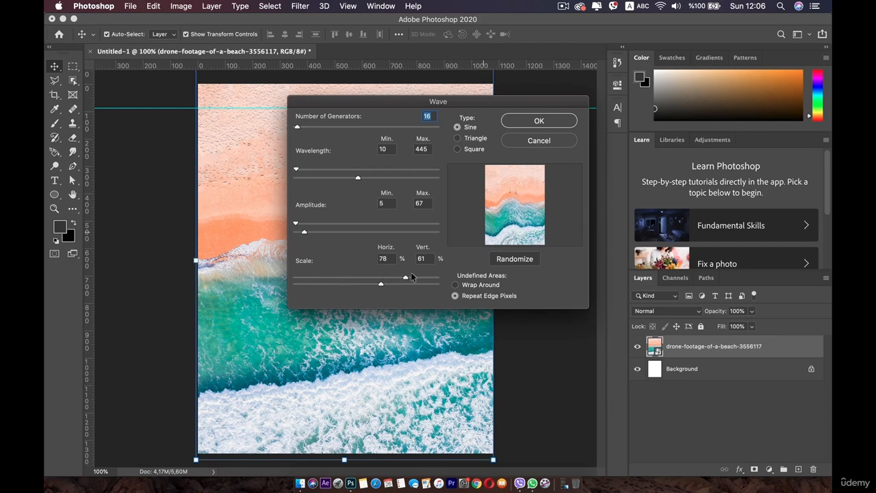
pyautogui.click(553, 116)
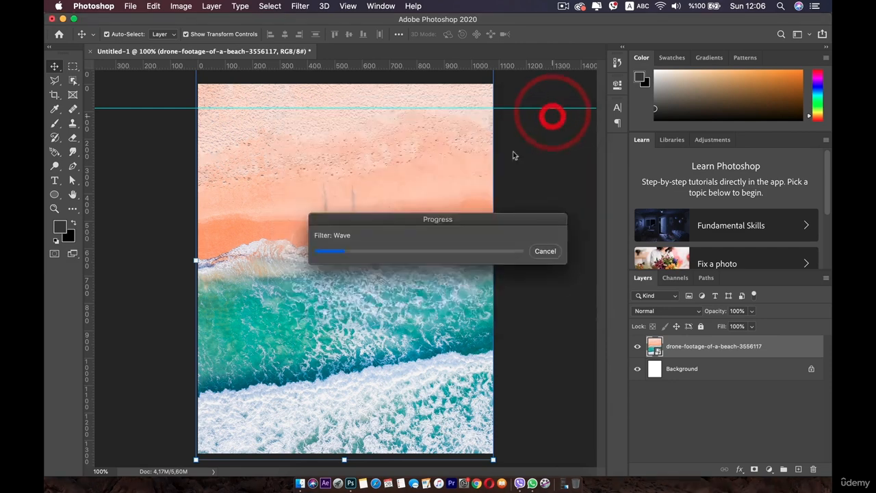
pyautogui.press('super+z')
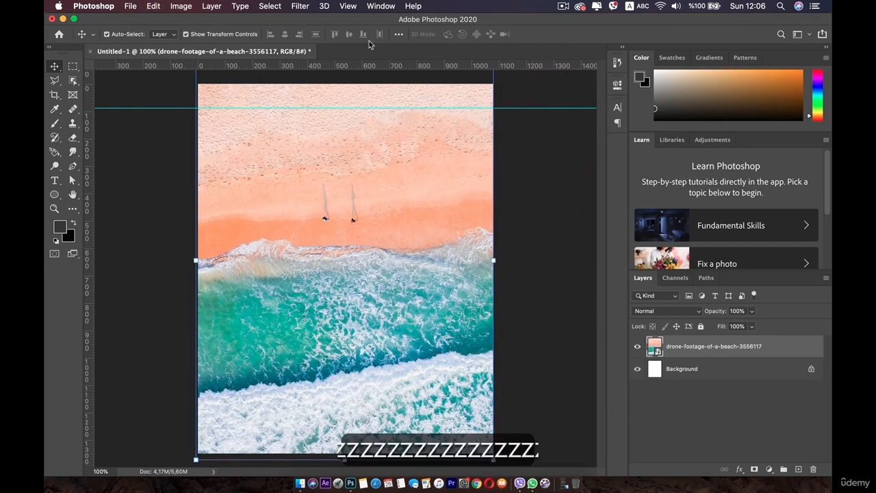
# Step: Try the ZigZag distortion on the beach layer with amount -35, 9 ridges and the Pond Ripples style
pyautogui.click(300, 6)
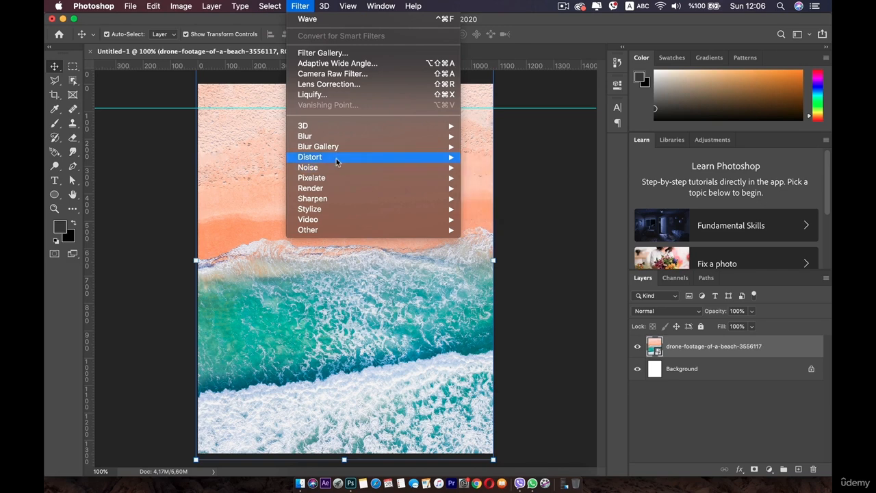
pyautogui.moveTo(337, 159)
pyautogui.click(490, 243)
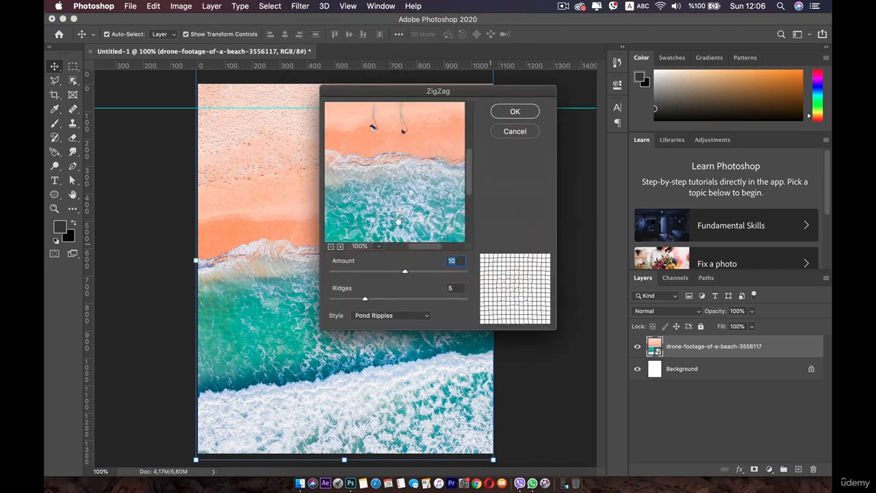
pyautogui.moveTo(405, 272); pyautogui.dragTo(376, 263)
pyautogui.moveTo(367, 298); pyautogui.dragTo(386, 297)
# Step: Try the ZigZag styles Out From Center and Around Center with the amount at -68, then cancel the filter
pyautogui.click(384, 315)
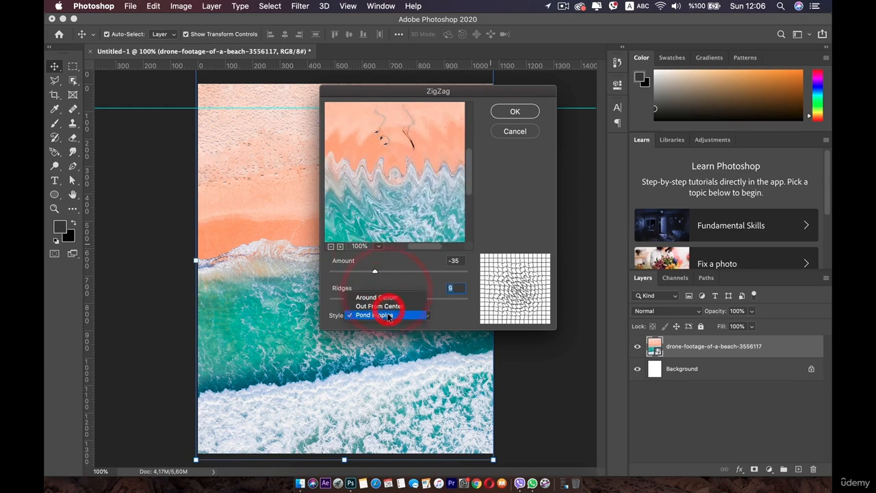
pyautogui.click(378, 306)
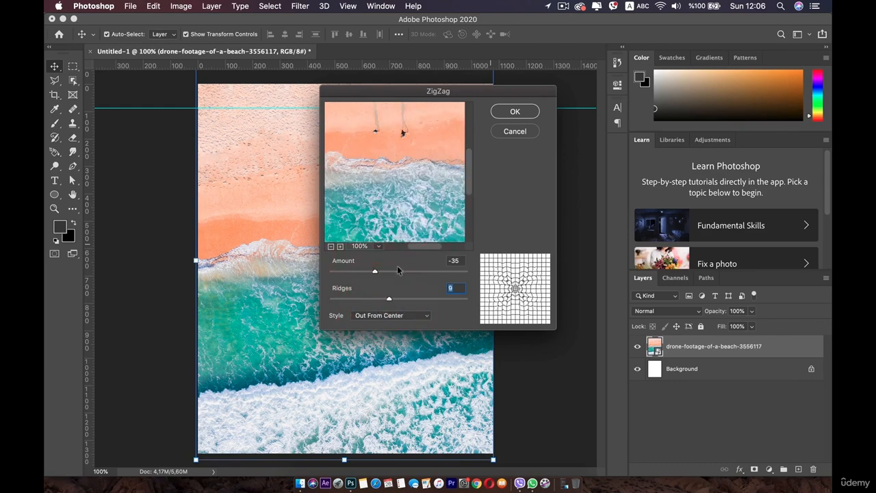
pyautogui.moveTo(374, 272); pyautogui.dragTo(349, 268)
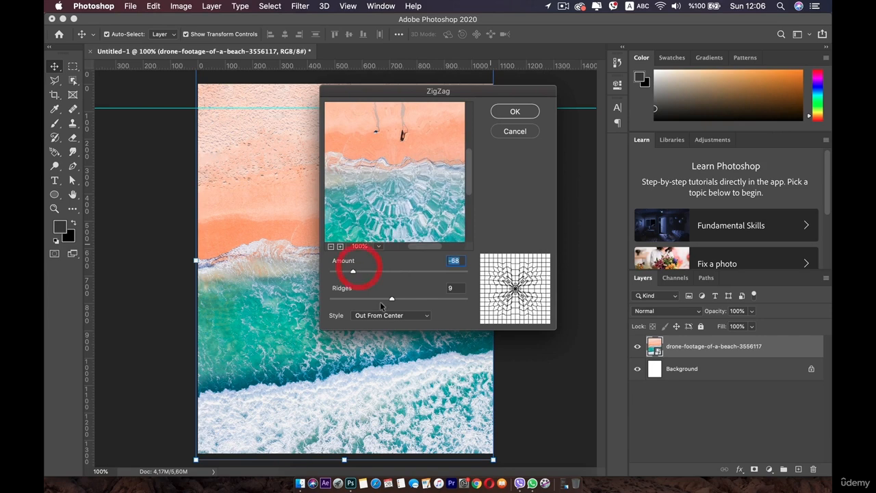
pyautogui.click(381, 314)
pyautogui.click(379, 303)
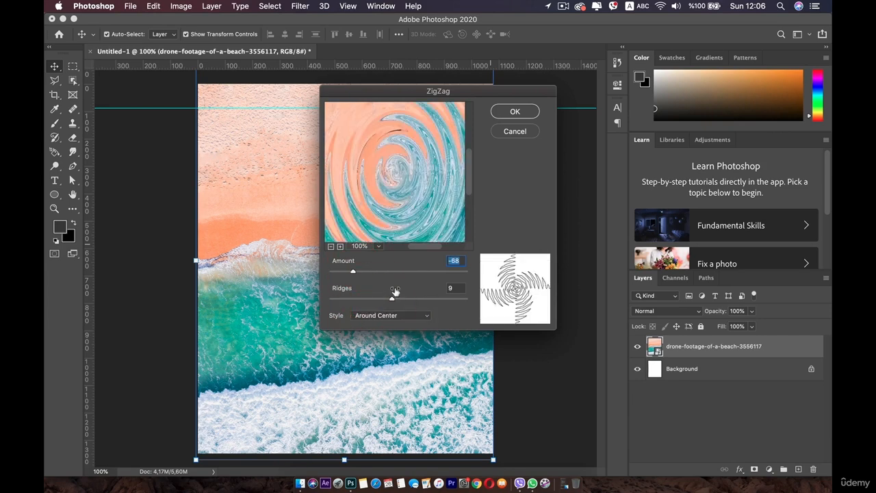
pyautogui.click(520, 130)
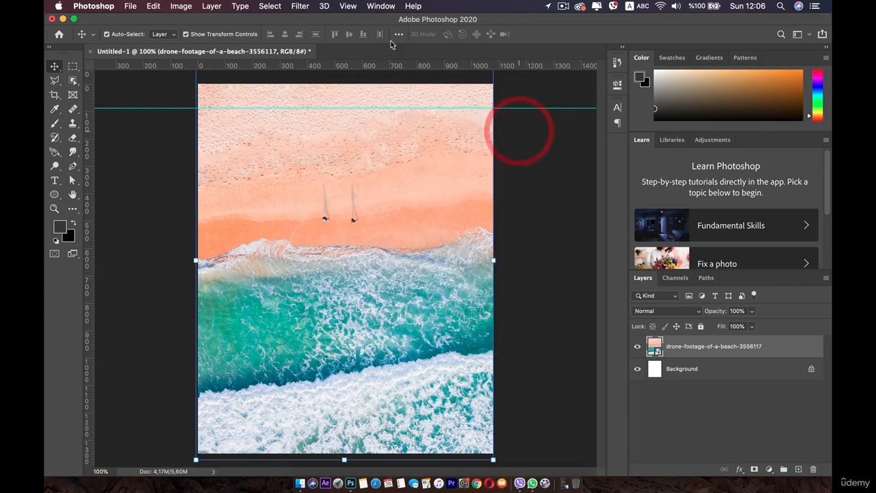
# Step: Try the Find Edges stylize filter on the beach layer as a smart filter
pyautogui.click(299, 7)
pyautogui.moveTo(328, 178)
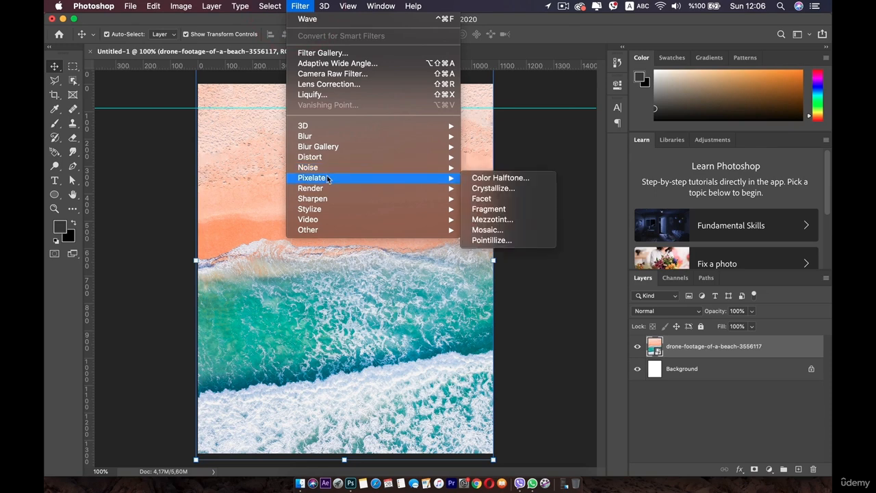
pyautogui.moveTo(316, 199)
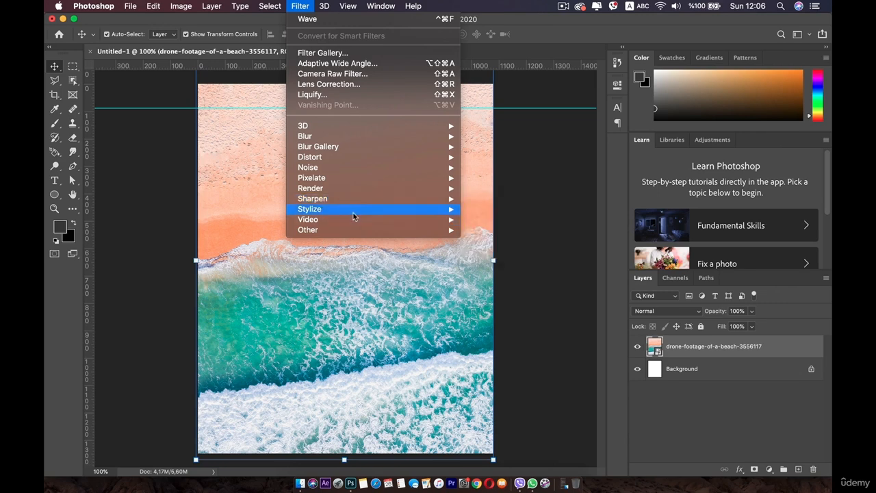
pyautogui.moveTo(355, 214)
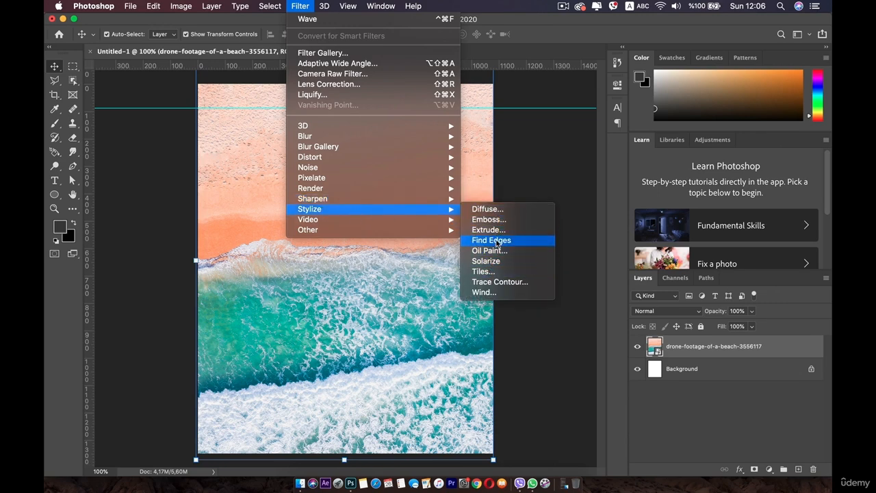
pyautogui.click(496, 241)
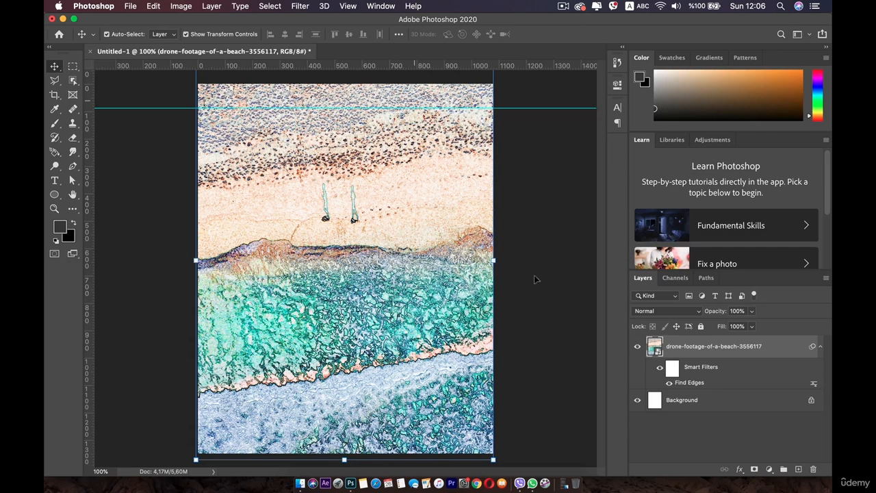
# Step: Delete the Find Edges smart filter from the beach layer
pyautogui.doubleClick(691, 383)
pyautogui.doubleClick(695, 384)
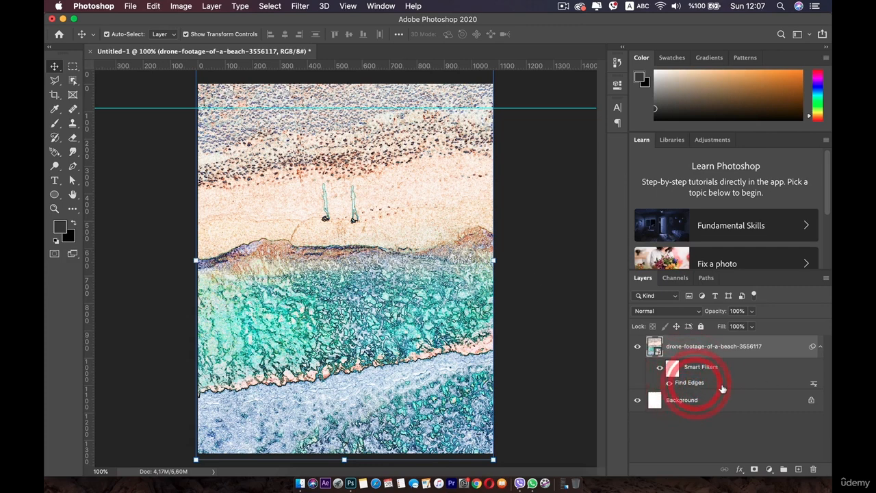
pyautogui.rightClick(698, 373)
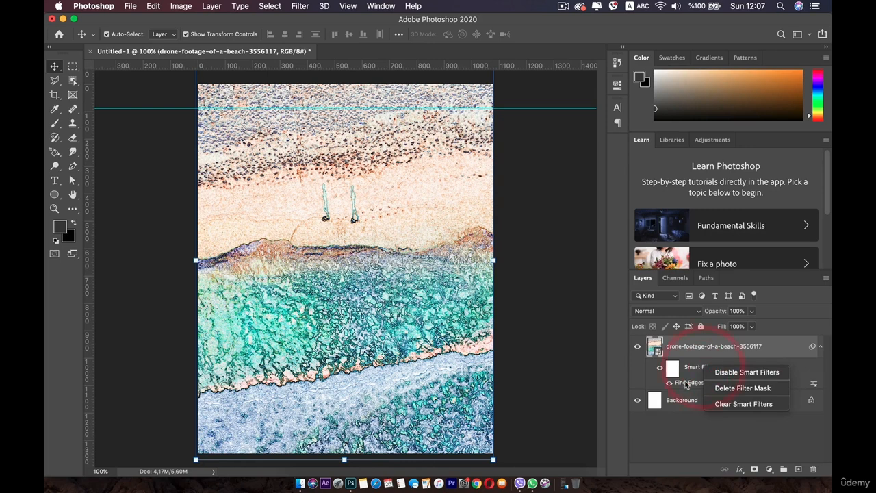
pyautogui.rightClick(685, 384)
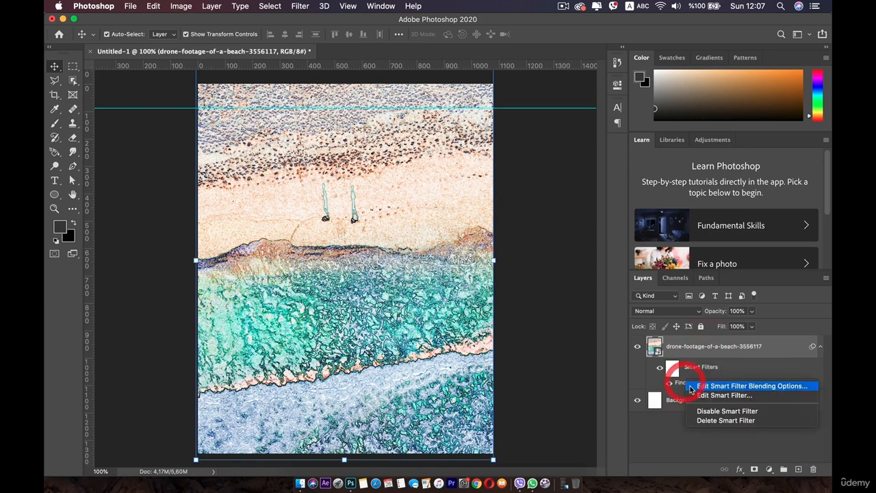
pyautogui.click(720, 421)
# Step: Try the Oil Paint stylize filter on the beach layer with stylization 3,0 and cleanliness 4,6, then undo it
pyautogui.click(300, 5)
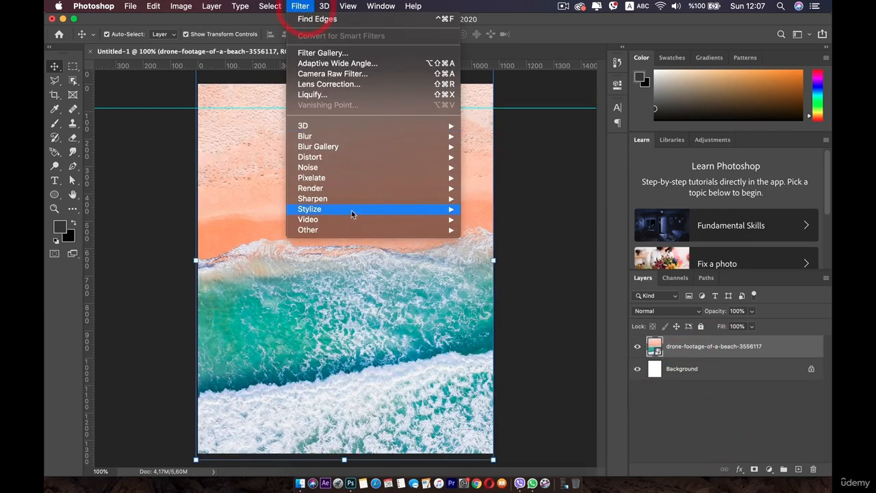
pyautogui.moveTo(353, 208)
pyautogui.click(489, 251)
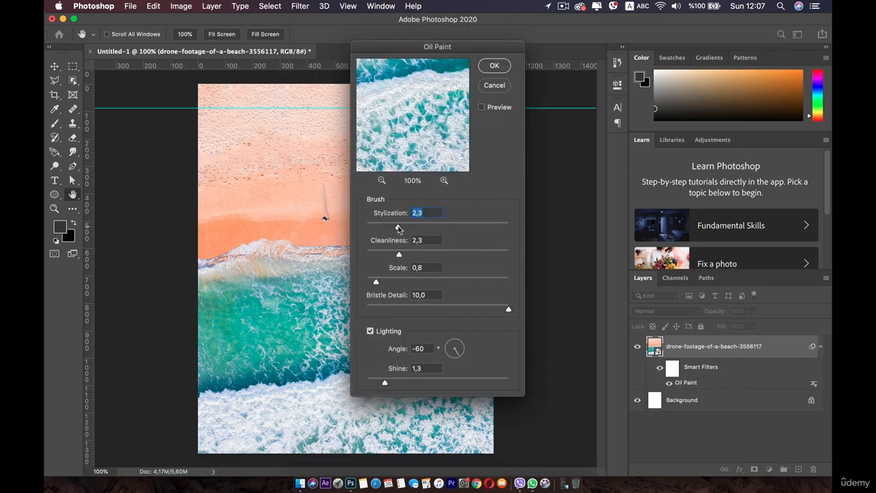
pyautogui.moveTo(398, 226)
pyautogui.mouseDown()
pyautogui.moveTo(415, 228)
pyautogui.moveTo(420, 252)
pyautogui.moveTo(392, 254)
pyautogui.moveTo(435, 255)
pyautogui.mouseUp()
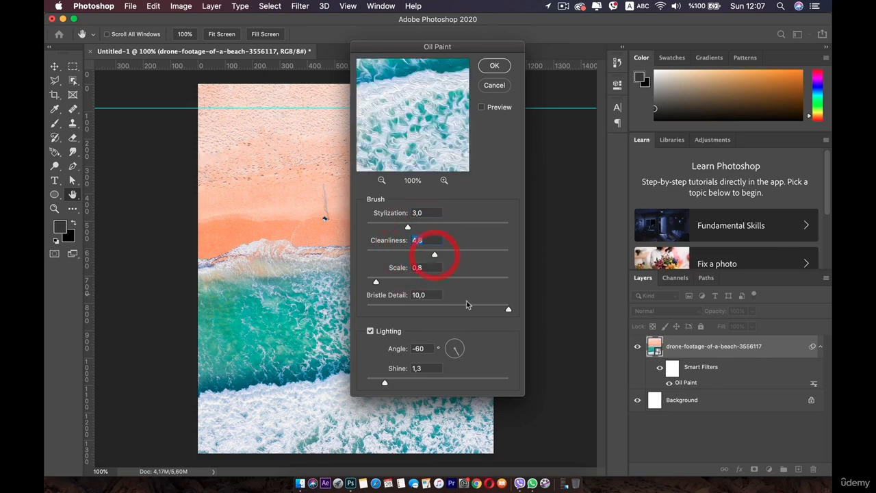
pyautogui.click(485, 68)
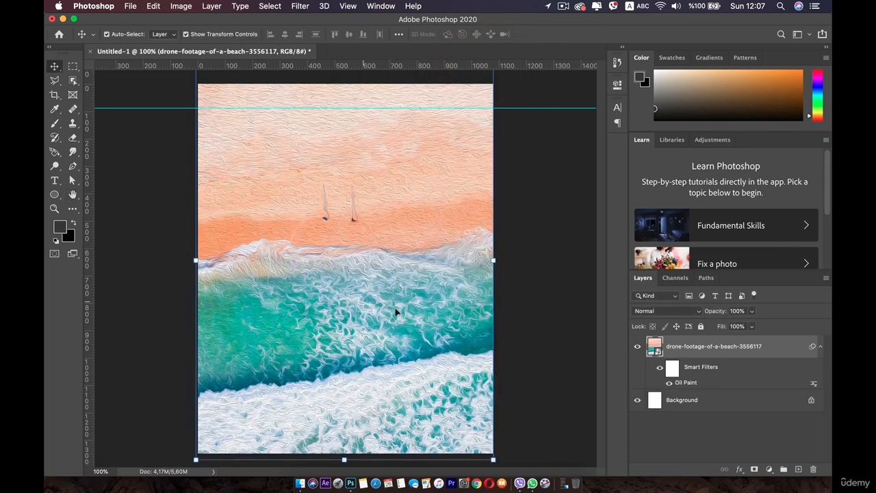
pyautogui.press('super+z')
pyautogui.press('super+z')
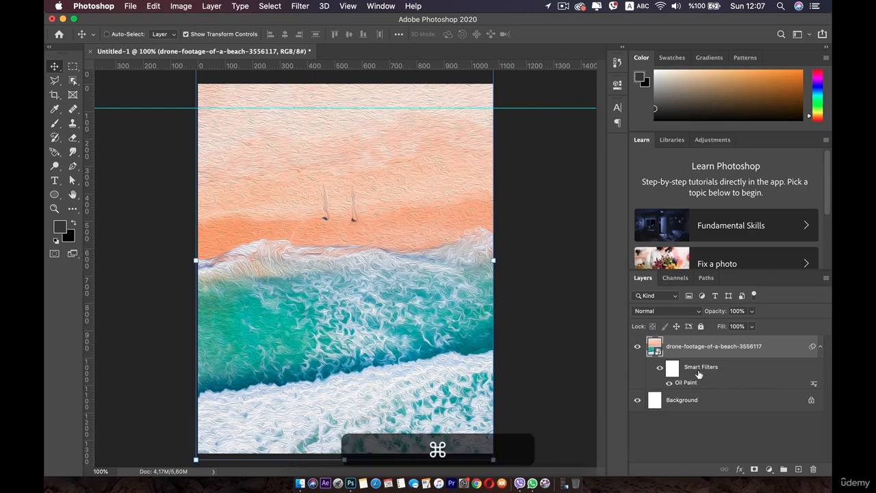
# Step: Open the Filter Gallery for the beach layer and preview the Artistic effects Colored Pencil, Cutout, Dry Brush, Neon Glow and Smudge Stick
pyautogui.click(300, 5)
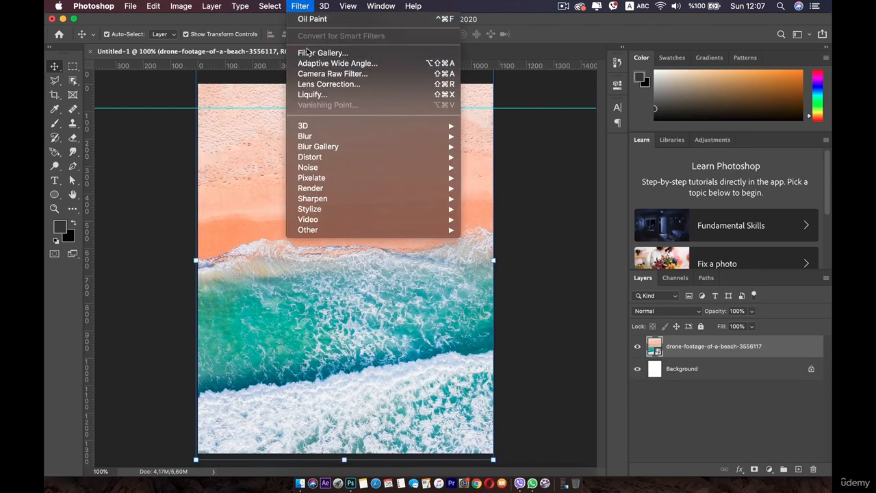
pyautogui.click(333, 52)
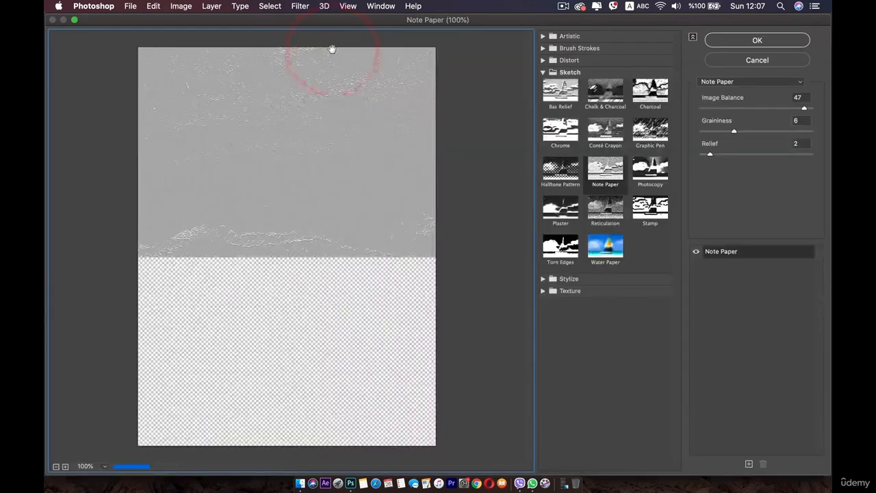
pyautogui.click(544, 72)
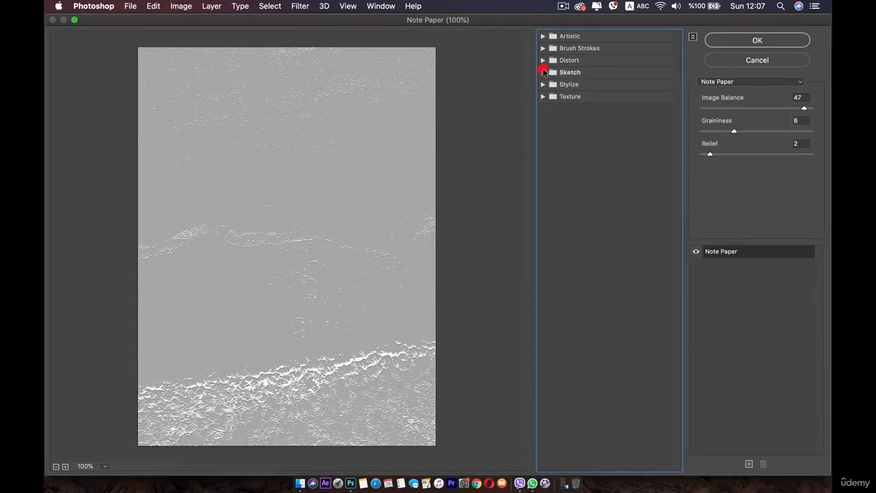
pyautogui.click(548, 37)
pyautogui.click(562, 54)
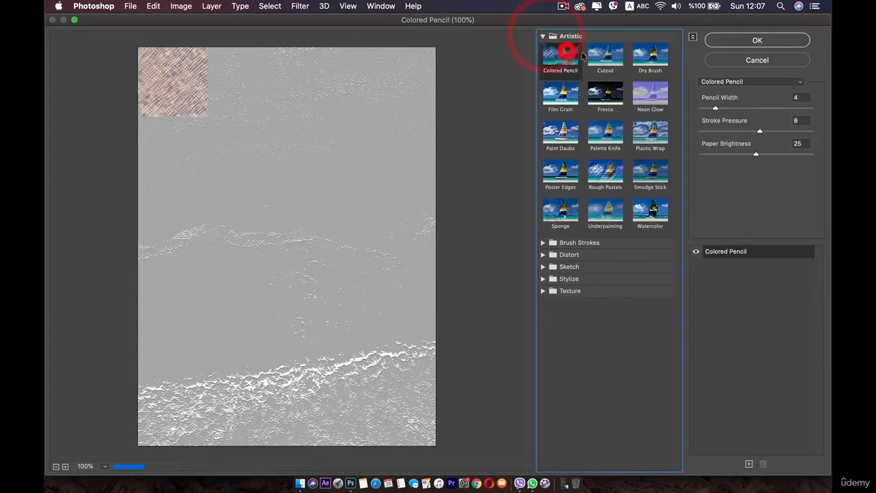
pyautogui.click(616, 61)
pyautogui.click(650, 55)
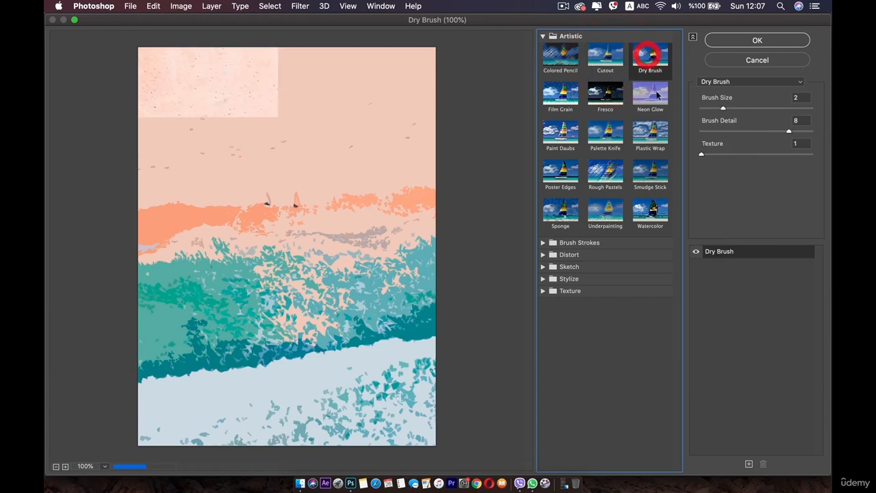
pyautogui.click(656, 108)
pyautogui.click(651, 173)
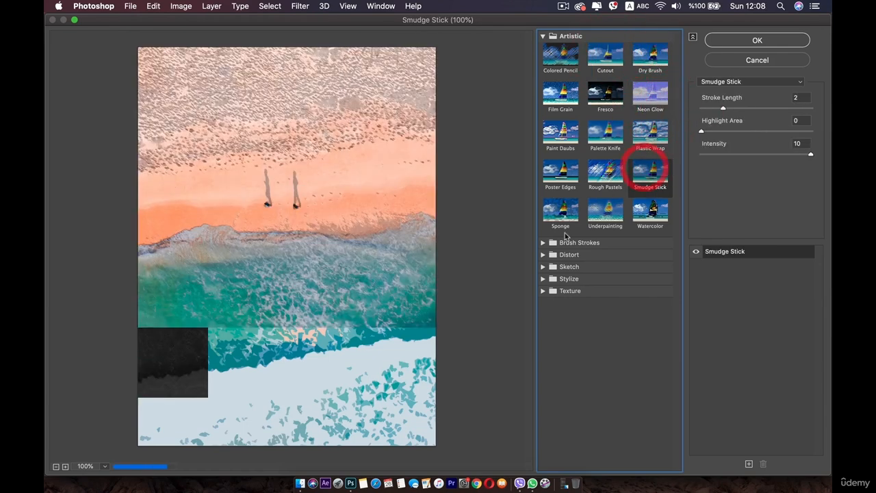
# Step: Preview the Brush Strokes effects Angled Strokes, Crosshatch, Spatter and Ink Outlines on the beach photo
pyautogui.click(543, 243)
pyautogui.click(592, 265)
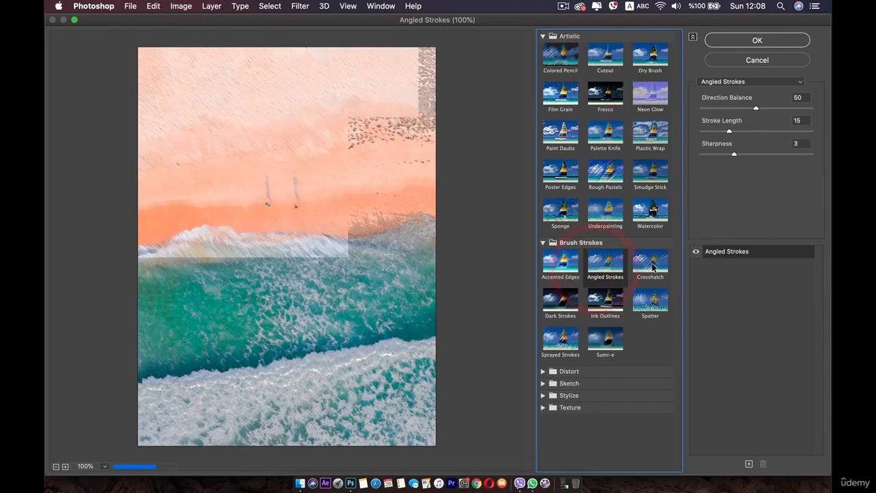
pyautogui.click(650, 262)
pyautogui.click(648, 299)
pyautogui.click(605, 301)
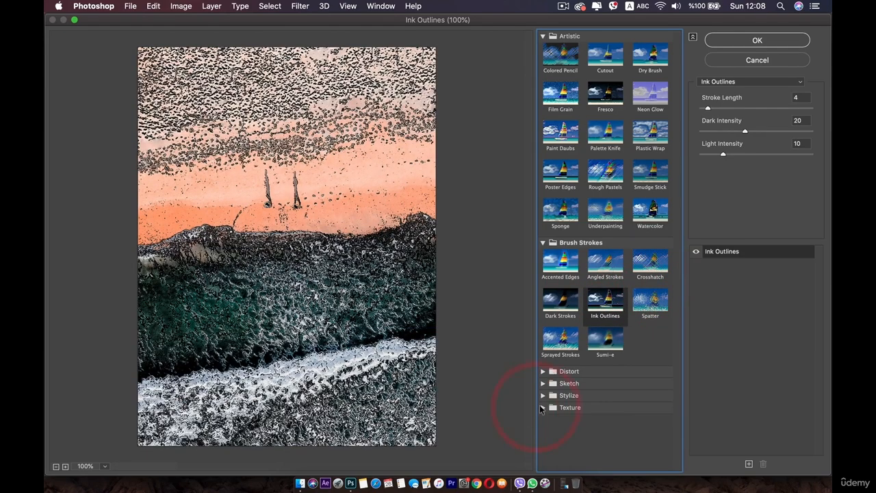
# Step: Preview the Texture effects Craquelure, Grain and Mosaic Tiles on the beach photo
pyautogui.click(542, 408)
pyautogui.click(561, 424)
pyautogui.click(605, 424)
pyautogui.click(652, 426)
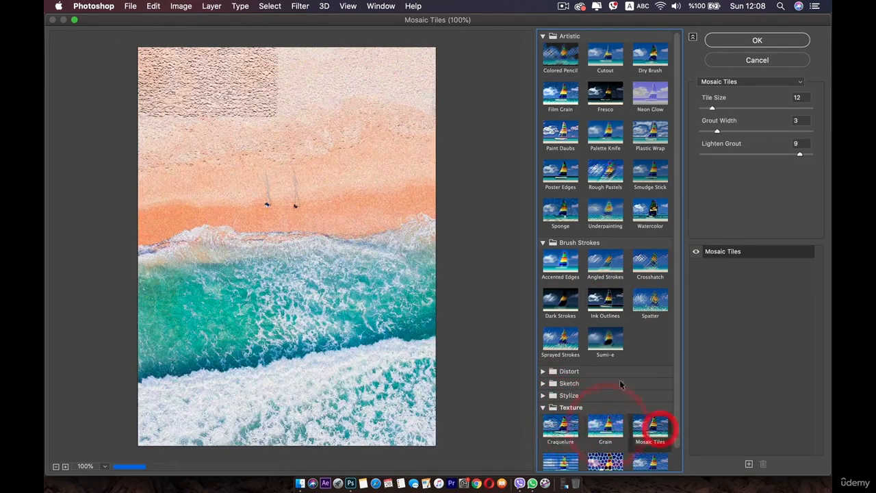
# Step: Preview the Distort effects Glass and Ocean Ripple on the beach photo and adjust the ripple settings
pyautogui.scroll(-1, 597, 258)
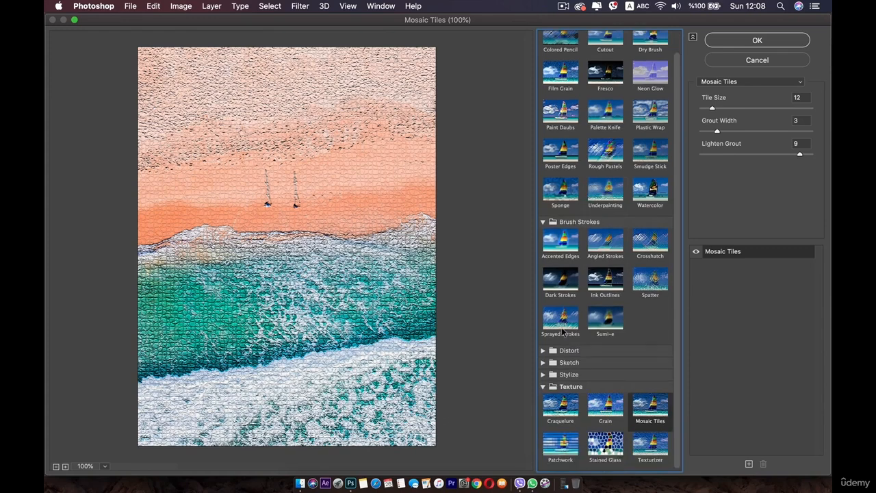
pyautogui.click(543, 351)
pyautogui.click(605, 370)
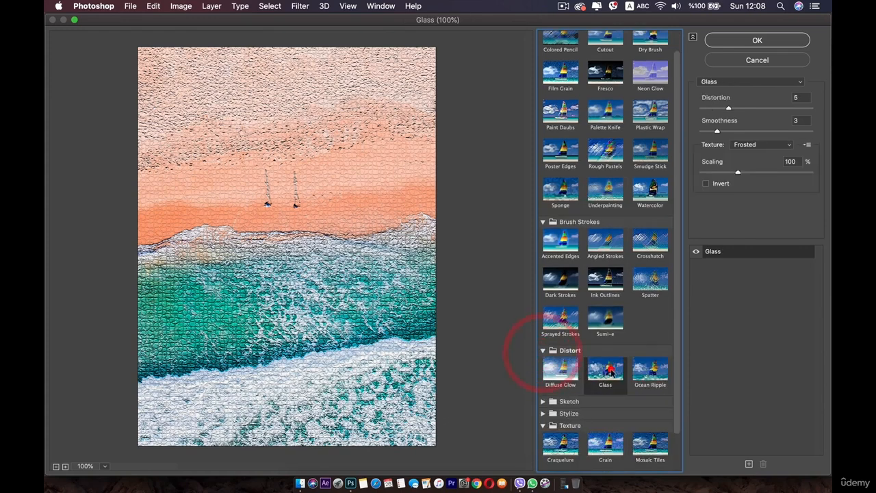
pyautogui.click(648, 373)
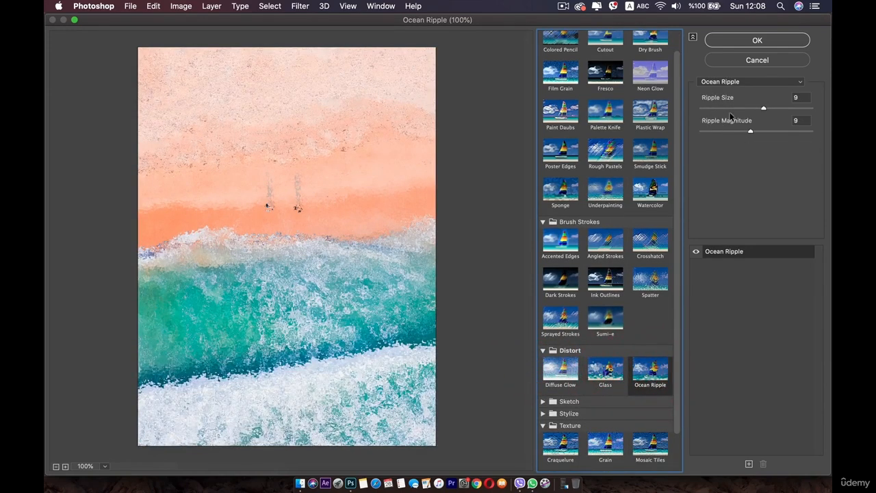
pyautogui.moveTo(750, 109); pyautogui.dragTo(720, 154)
# Step: Preview Accented Edges, try applying the Crosshatch effect to the beach layer as a smart filter, then undo it
pyautogui.click(561, 246)
pyautogui.click(739, 80)
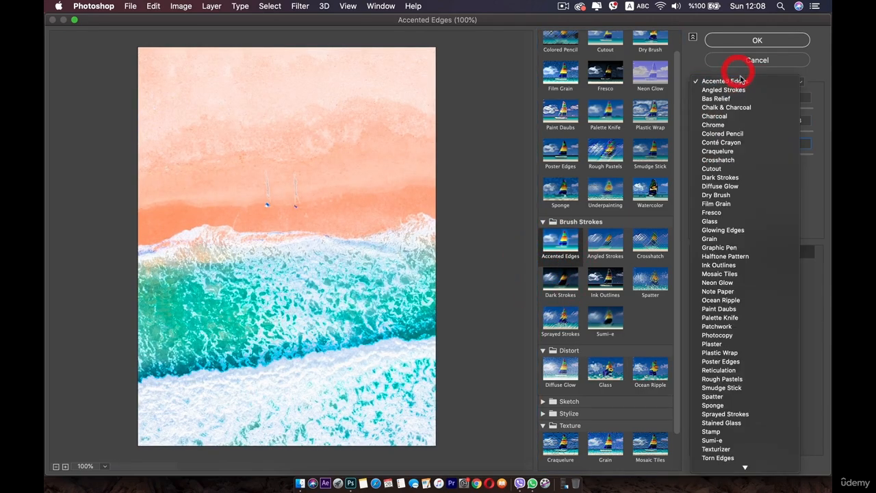
pyautogui.click(733, 160)
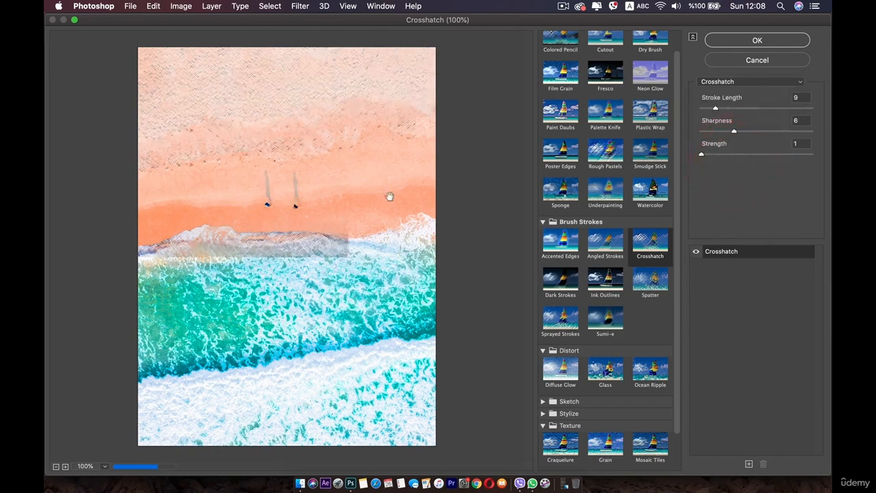
pyautogui.click(794, 39)
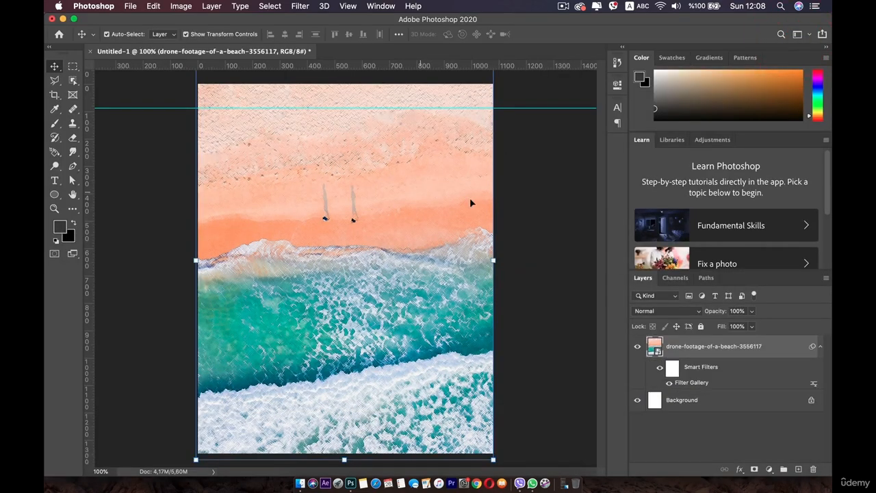
pyautogui.press('super+z')
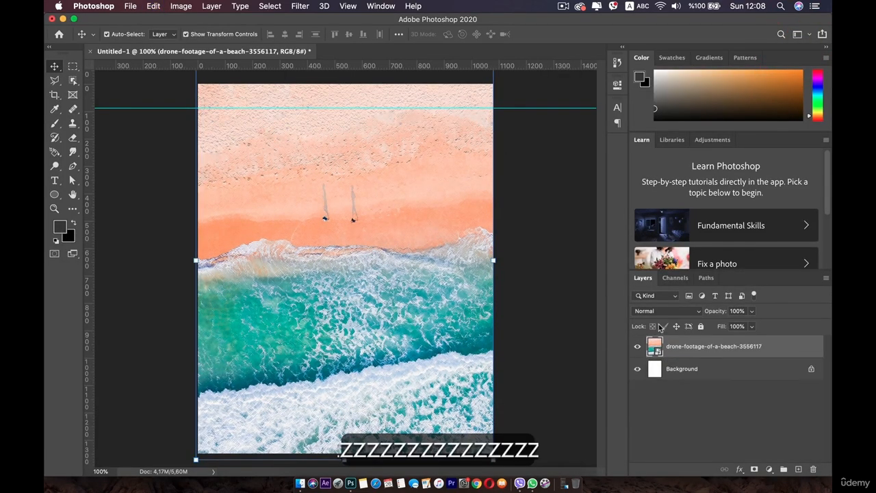
pyautogui.click(509, 242)
pyautogui.click(301, 6)
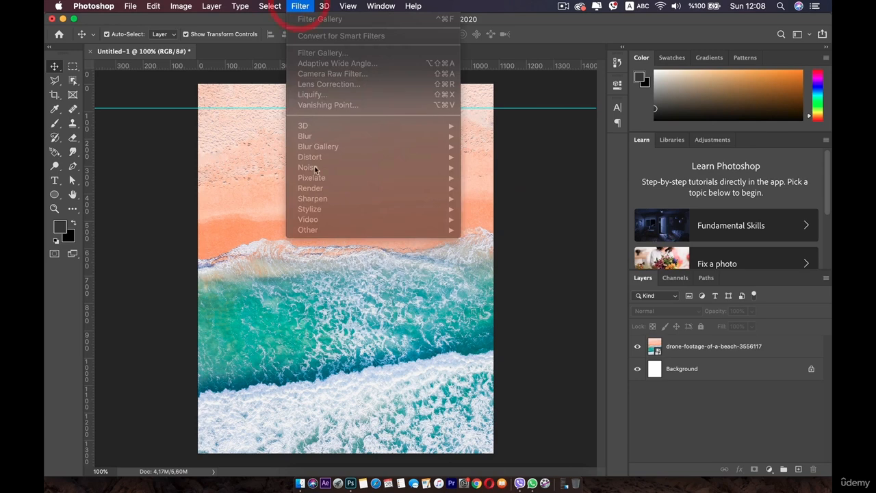
pyautogui.click(221, 149)
pyautogui.click(695, 350)
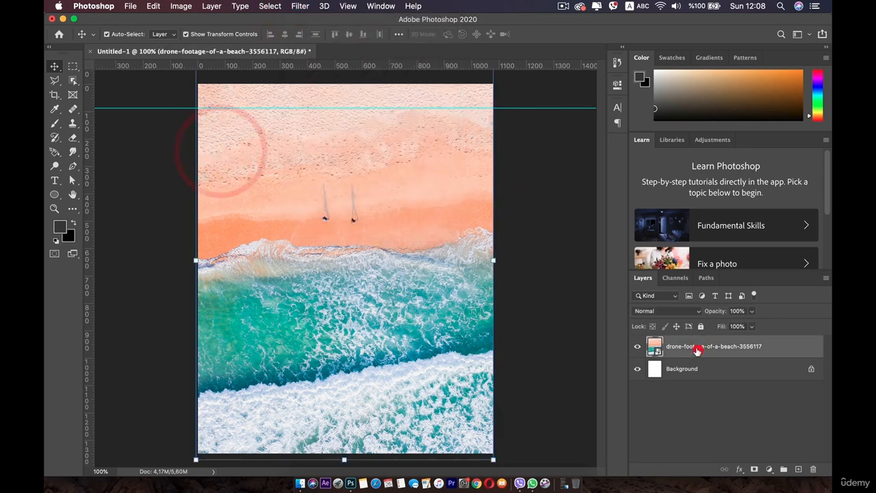
pyautogui.click(300, 5)
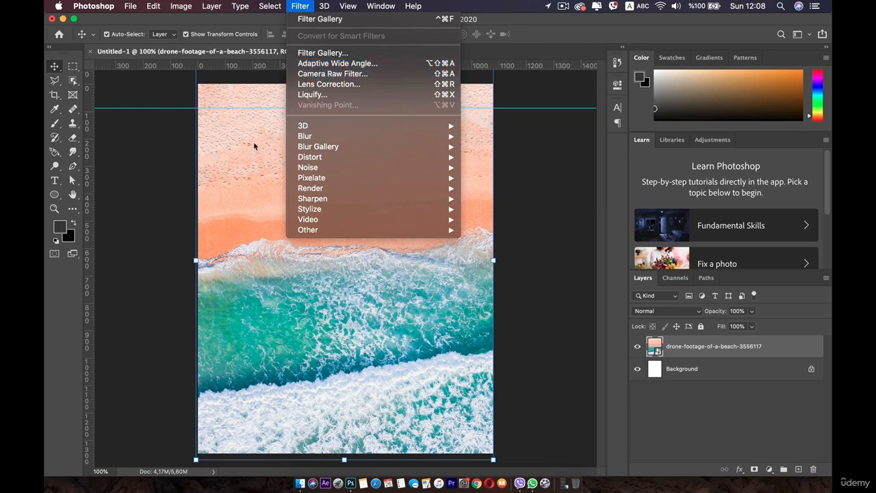
pyautogui.click(251, 190)
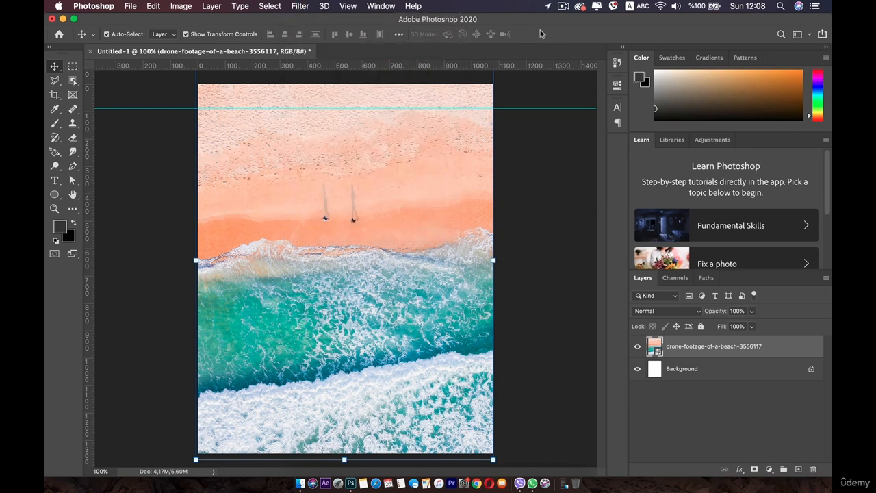
pyautogui.click(578, 37)
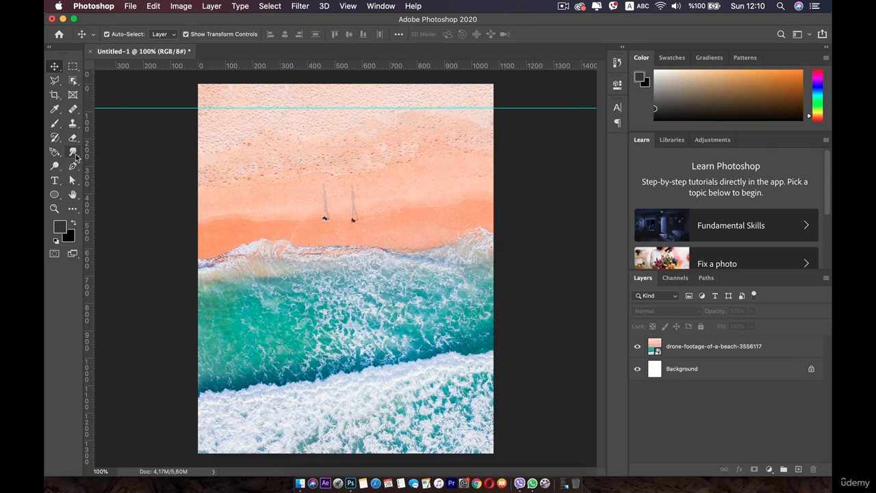
# Step: Activate the Eraser tool and display its tool variants
pyautogui.click(73, 141)
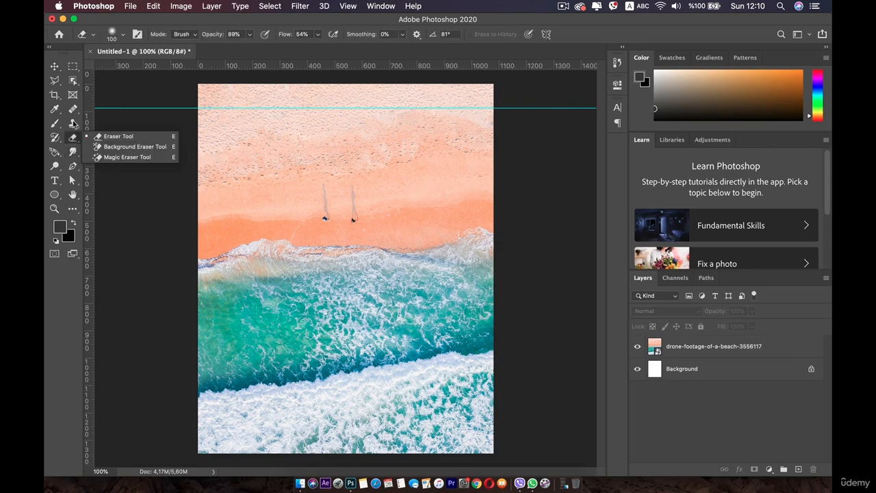